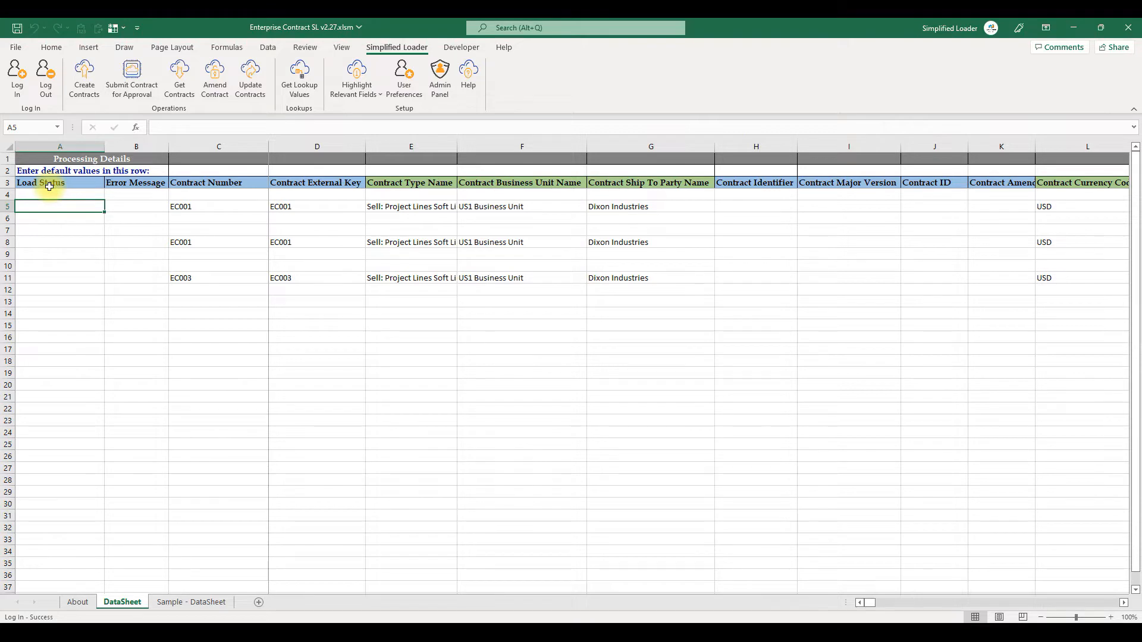
- Browse the contract rows and scroll across the DataSheet columns to review header, party, line and bill plan values
left_click_drag(8, 206, 6, 295)
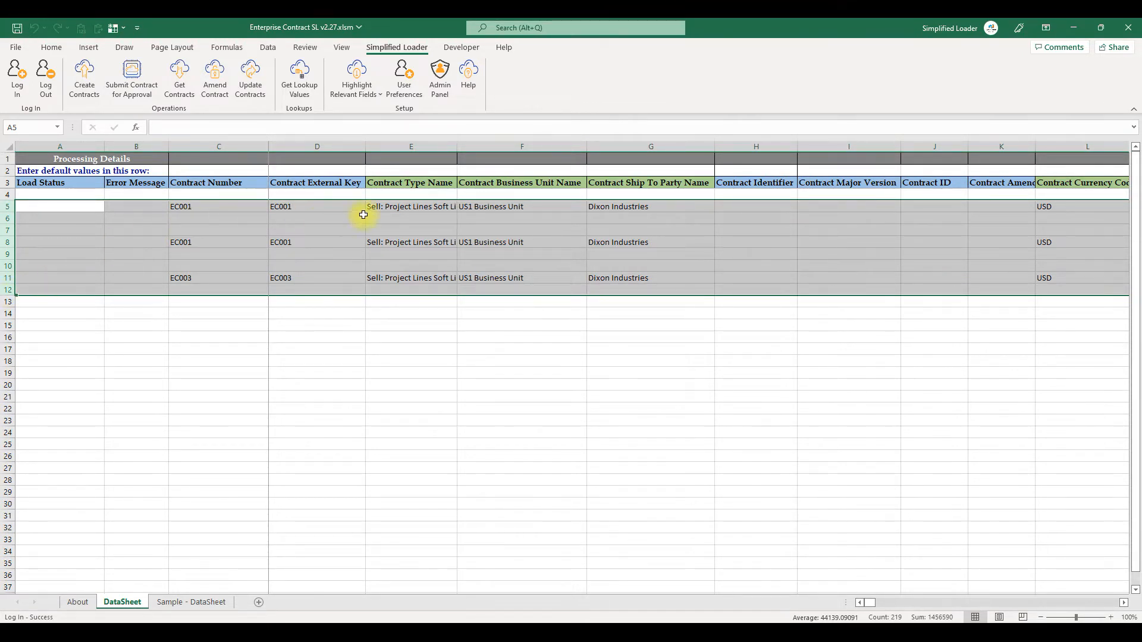
left_click(388, 212)
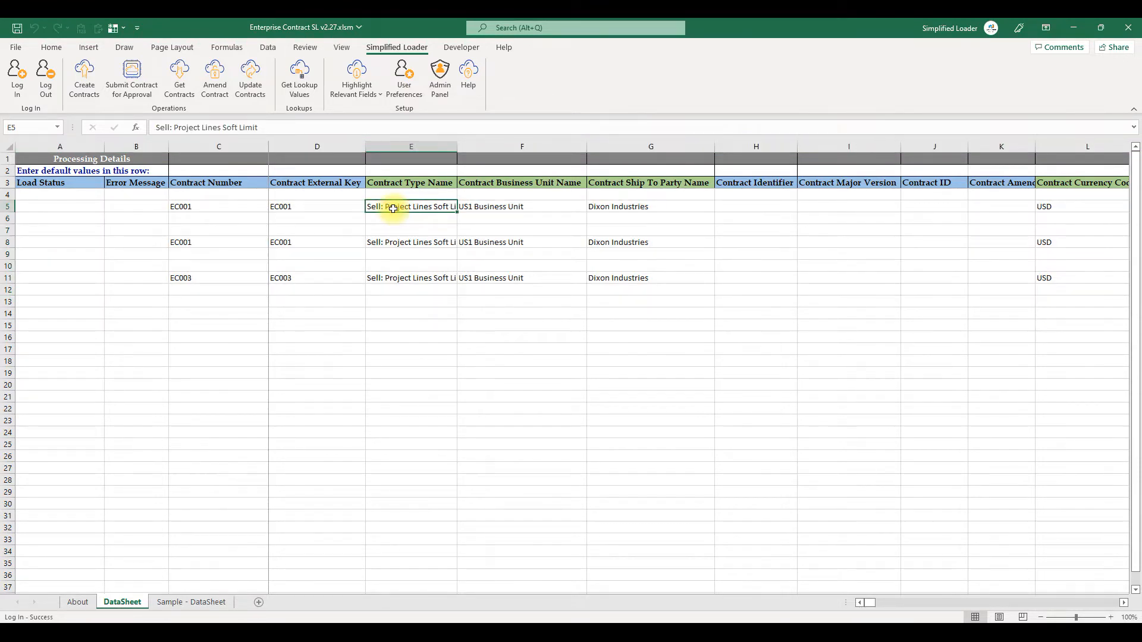
key("Right")
key("Right")
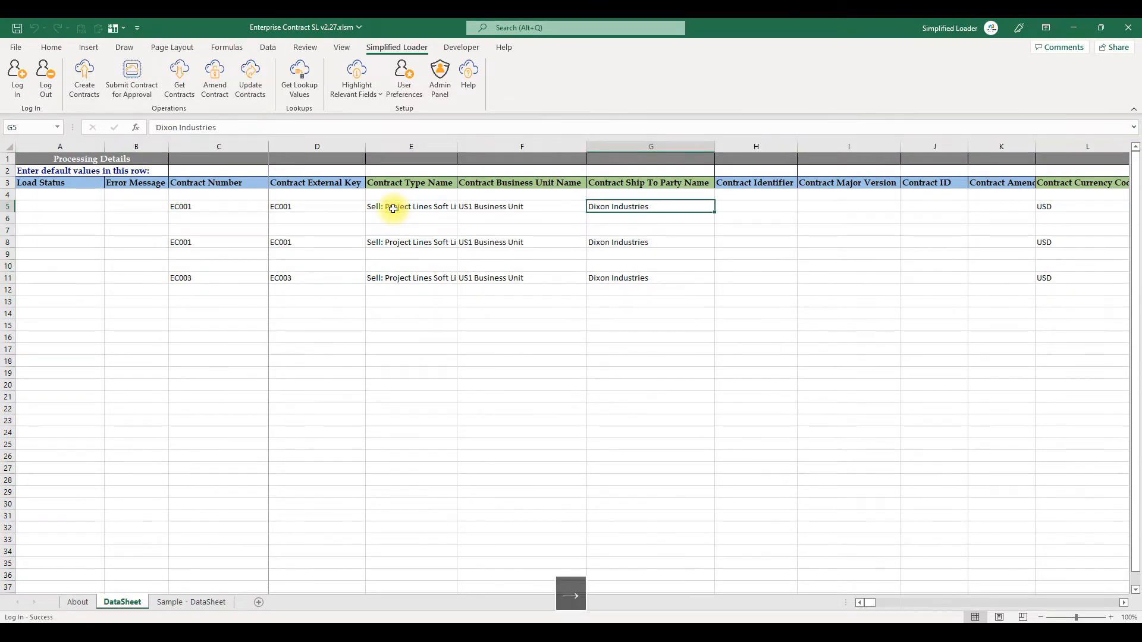
left_click_drag(867, 604, 876, 605)
left_click_drag(556, 206, 722, 204)
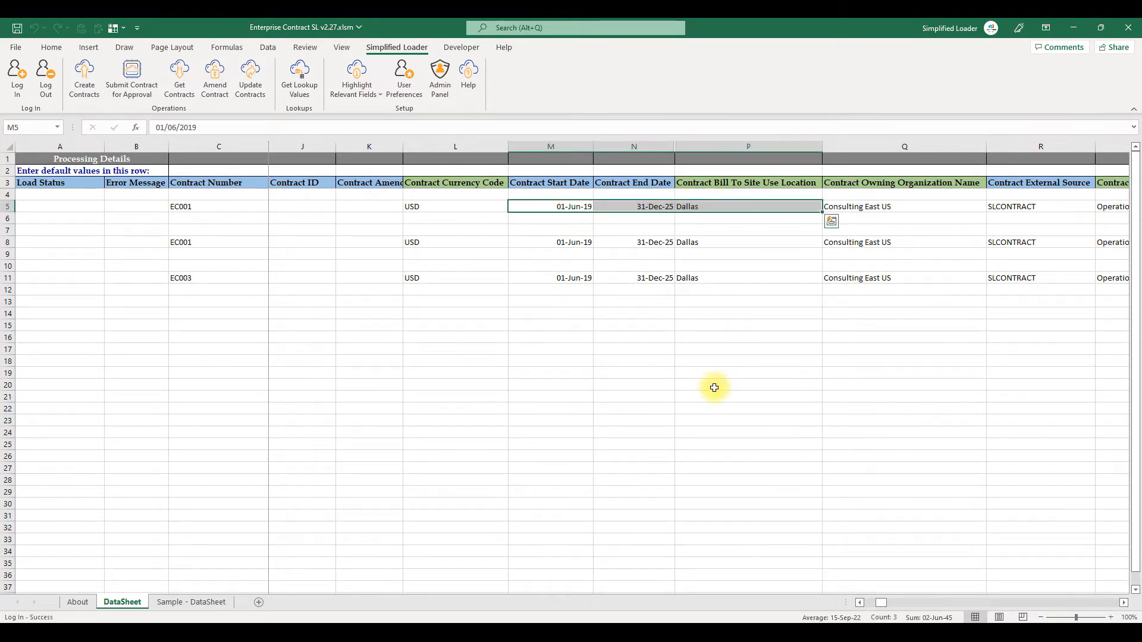
scroll(714, 388, "right", 5)
left_click_drag(827, 185, 897, 230)
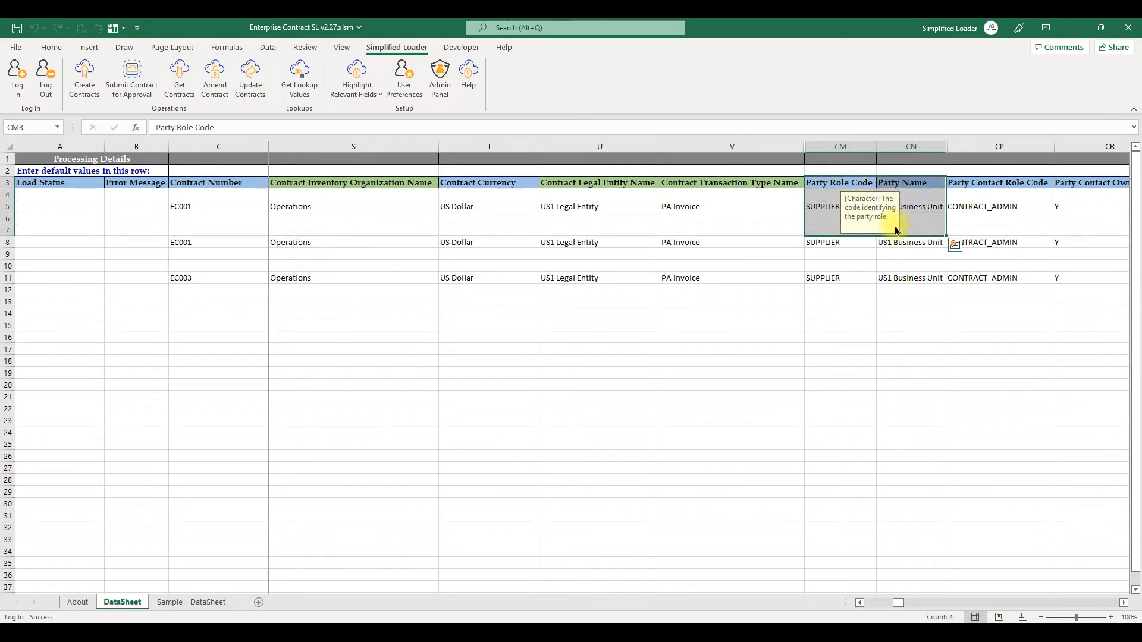
scroll(822, 292, "right", 4)
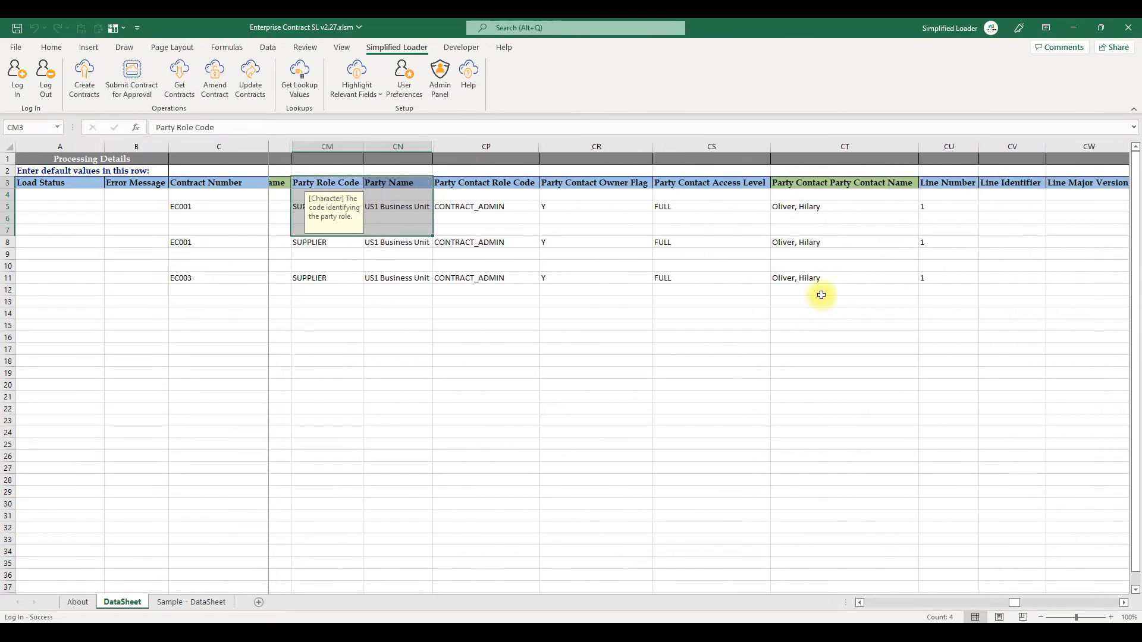
scroll(821, 295, "right", 1)
left_click(458, 182)
left_click_drag(458, 182, 790, 247)
scroll(691, 321, "right", 1)
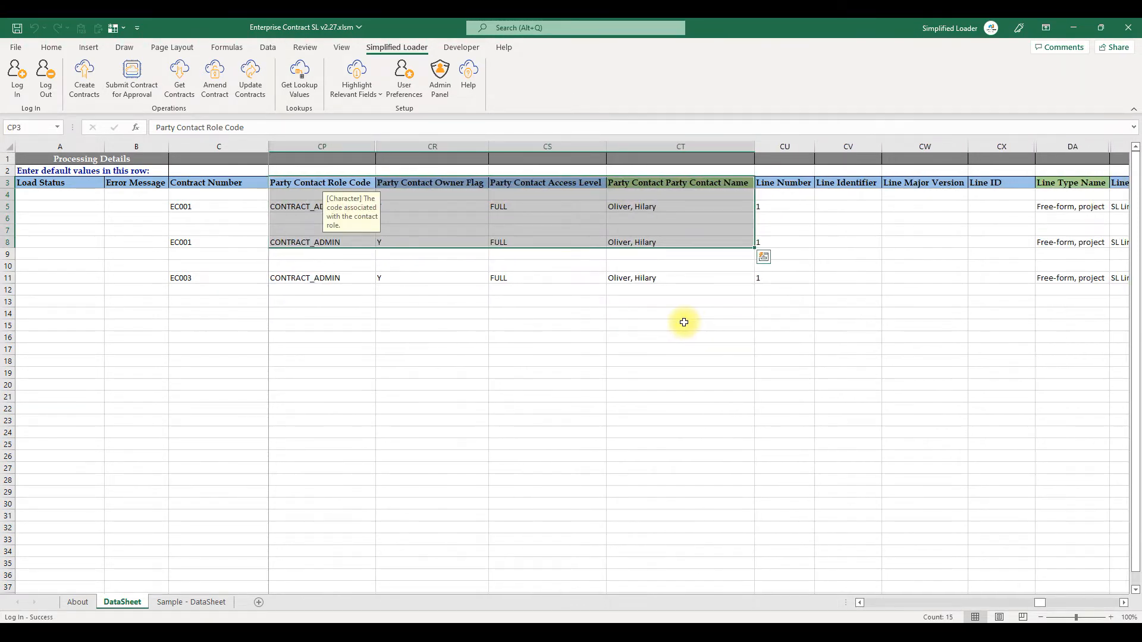
scroll(684, 322, "right", 3)
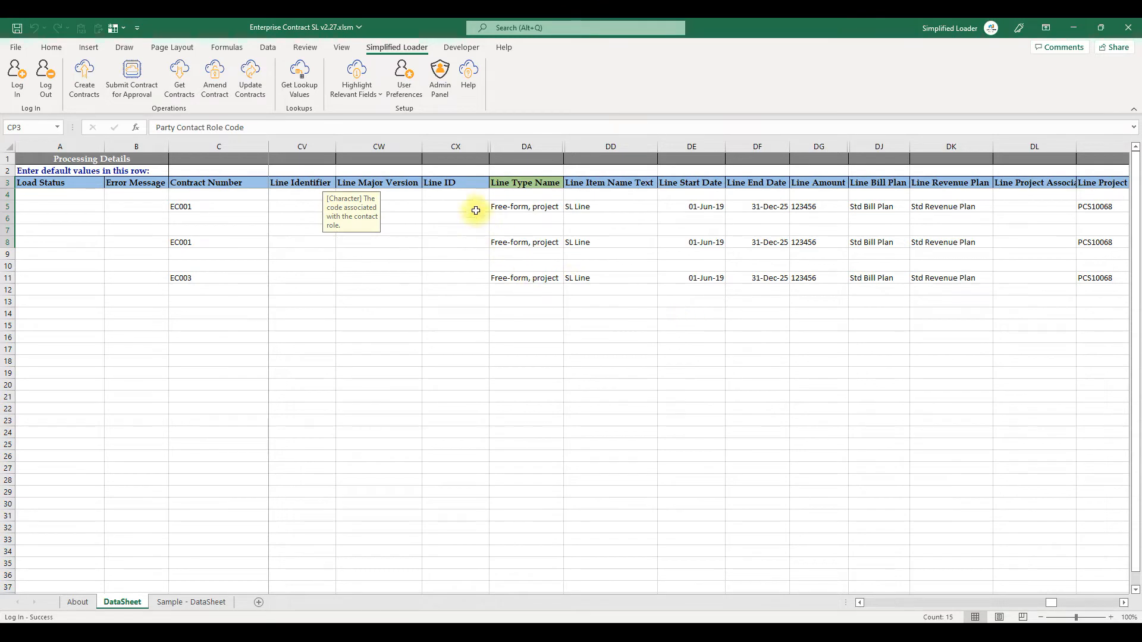
left_click_drag(440, 182, 982, 262)
left_click_drag(668, 181, 894, 249)
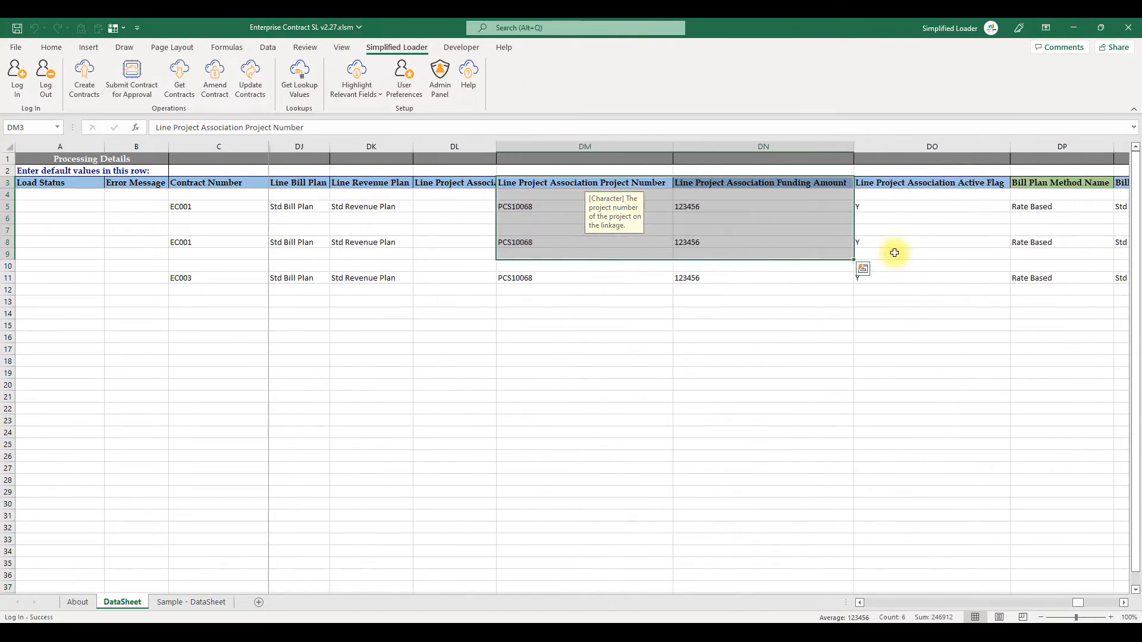
scroll(894, 253, "right", 10)
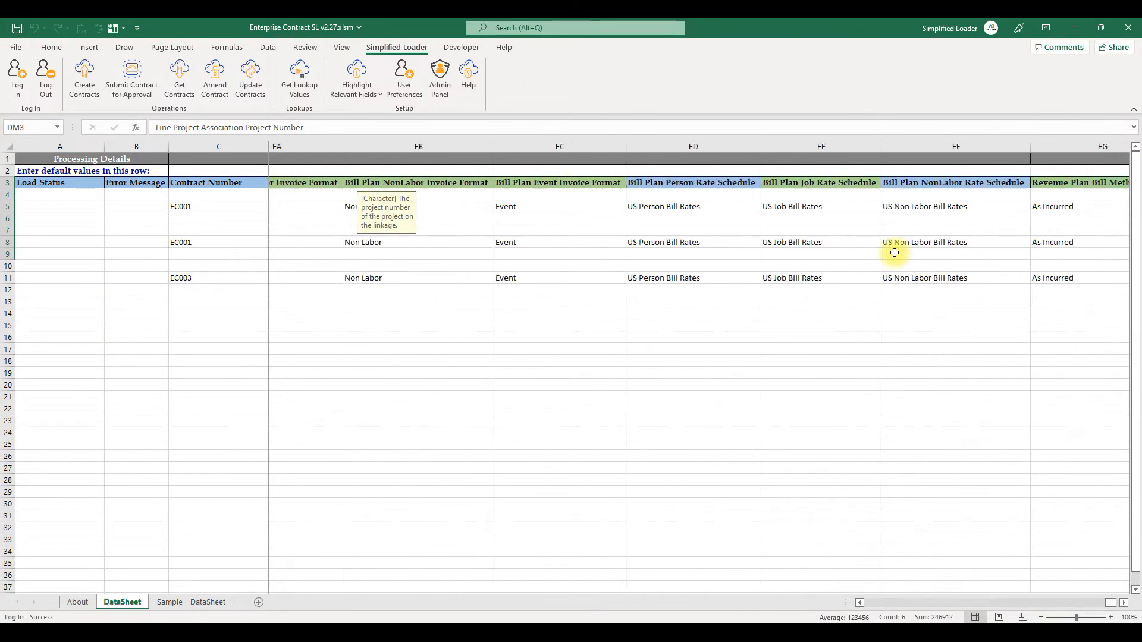
scroll(895, 253, "right", 3)
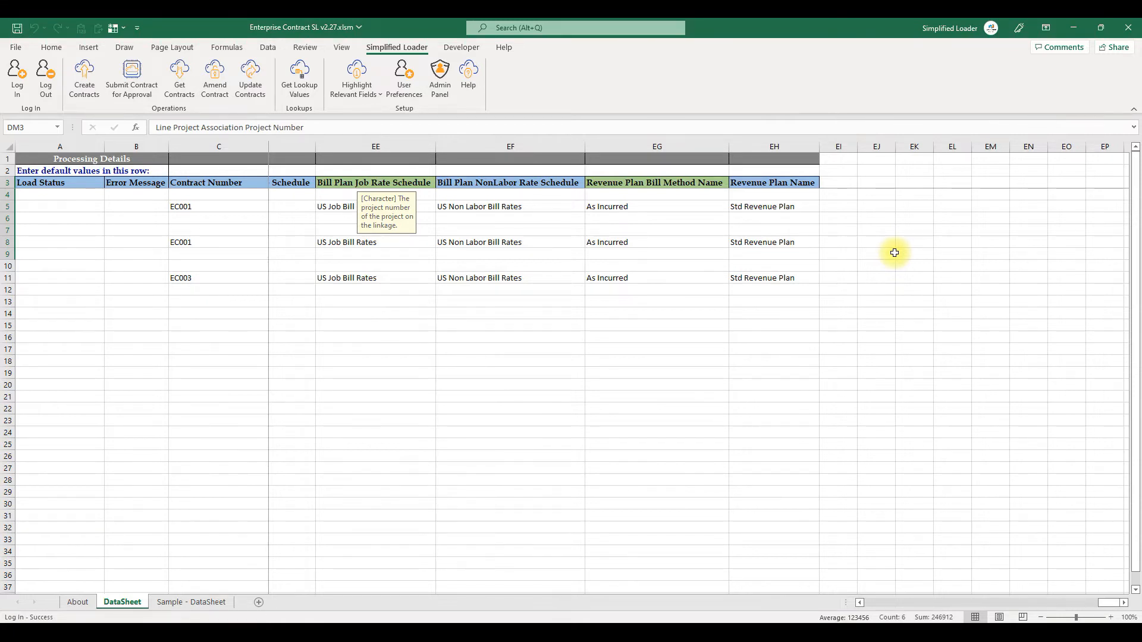
scroll(894, 253, "left", 5)
scroll(894, 253, "left", 5)
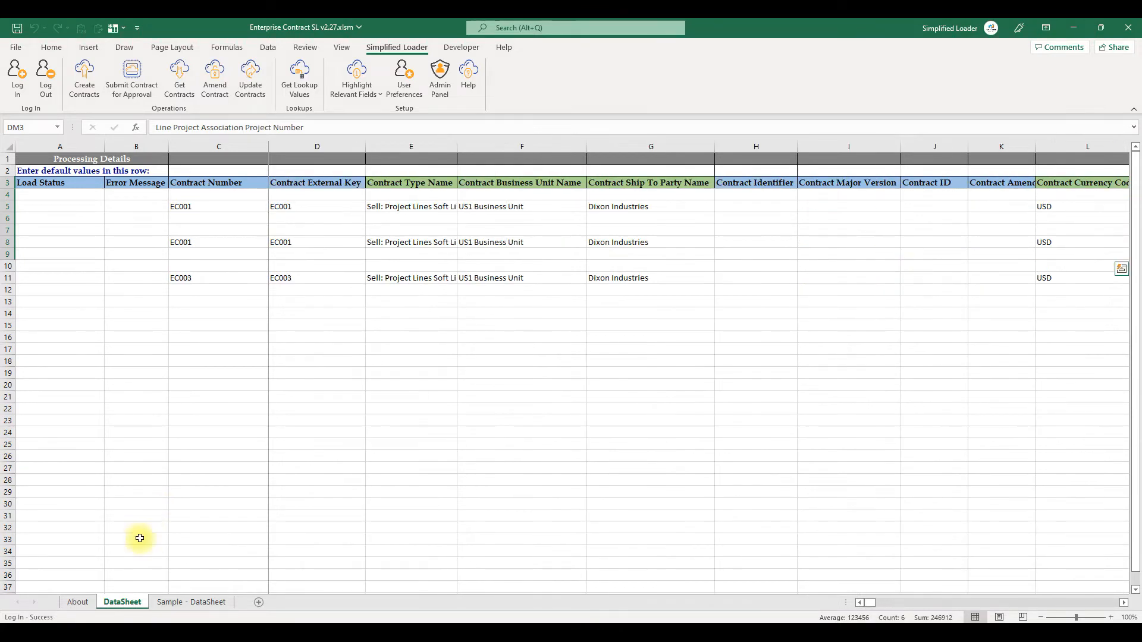
- Review the About sheet's list of sections, column names and relevant fields for each menu action
left_click(78, 602)
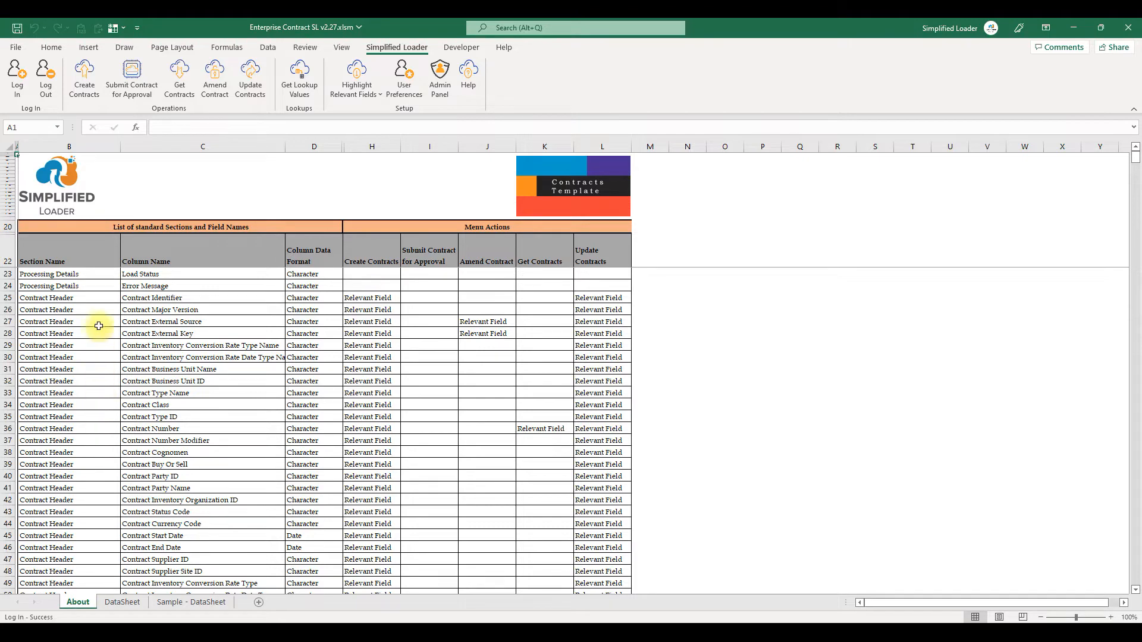
left_click_drag(98, 296, 134, 523)
scroll(82, 556, "down", 9)
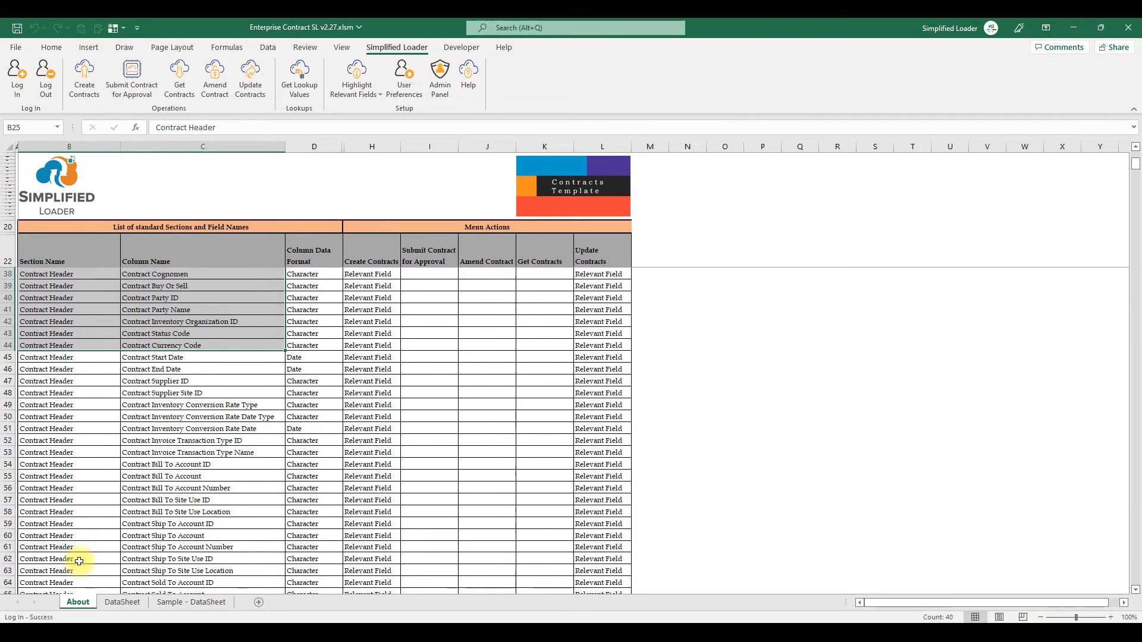
scroll(79, 562, "down", 20)
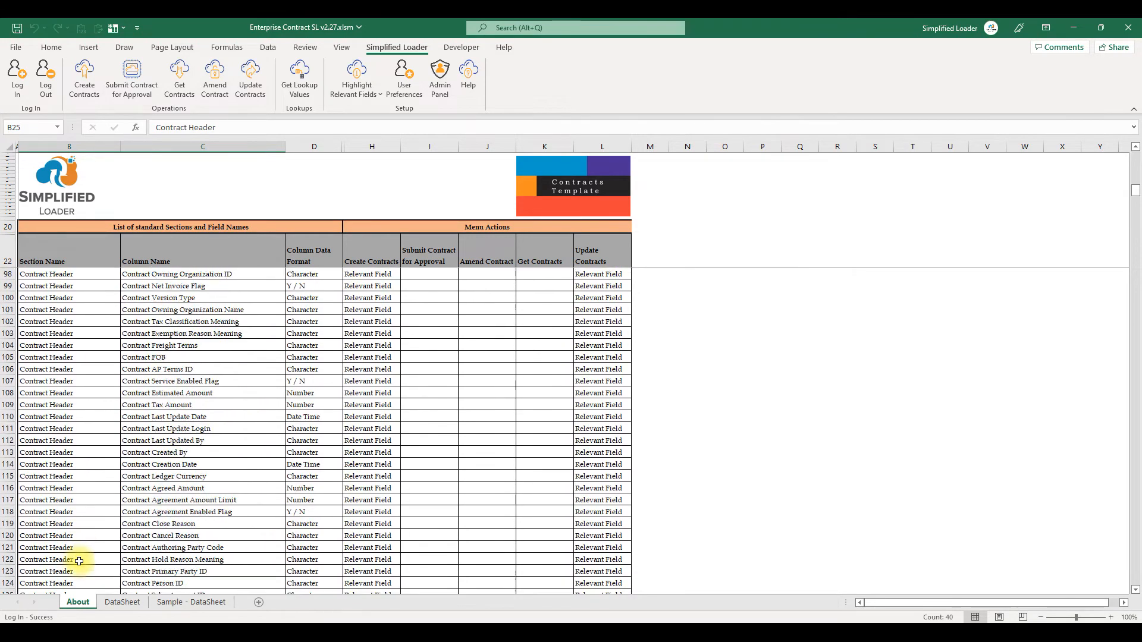
scroll(80, 562, "down", 20)
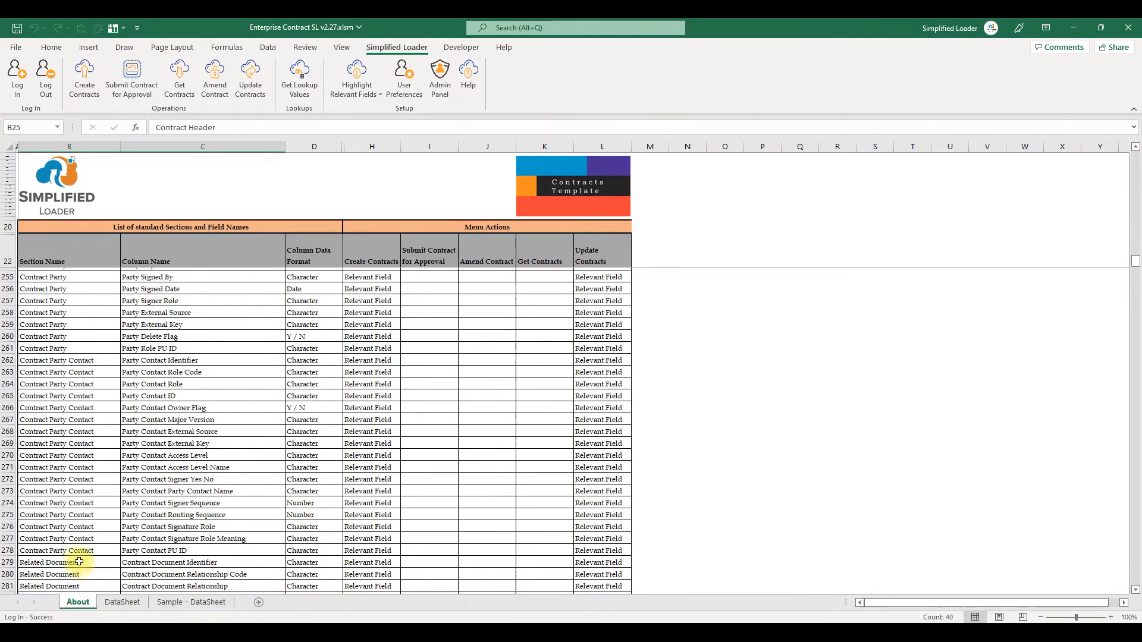
left_click_drag(92, 310, 122, 546)
scroll(123, 544, "down", 12)
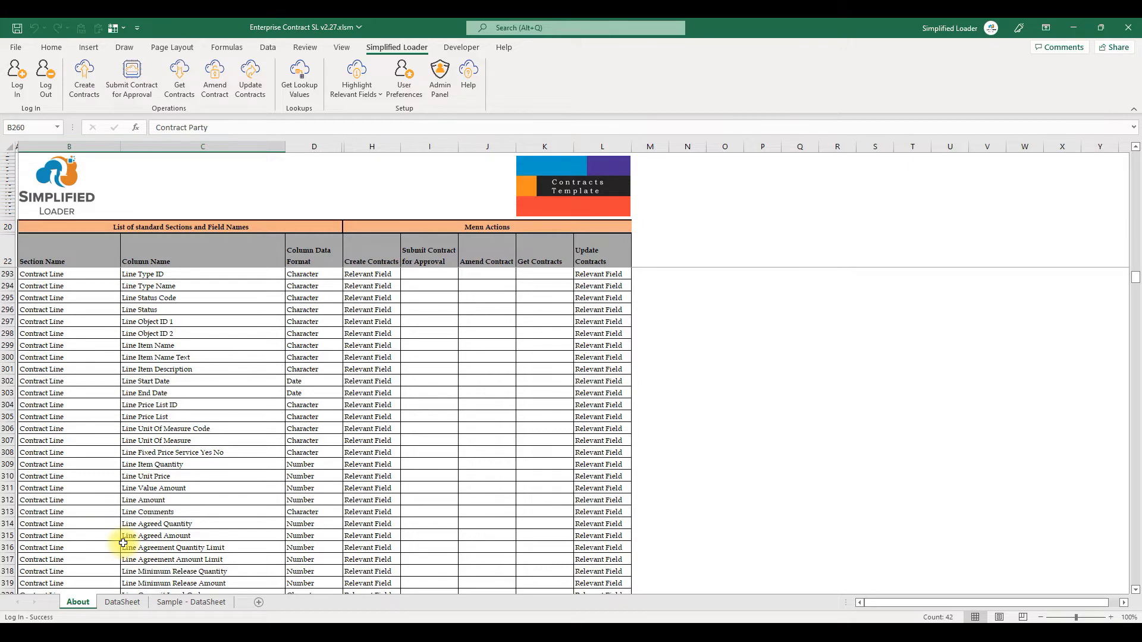
- Return to the DataSheet, select contract rows 5 to 14 and run Create Contracts
left_click(121, 601)
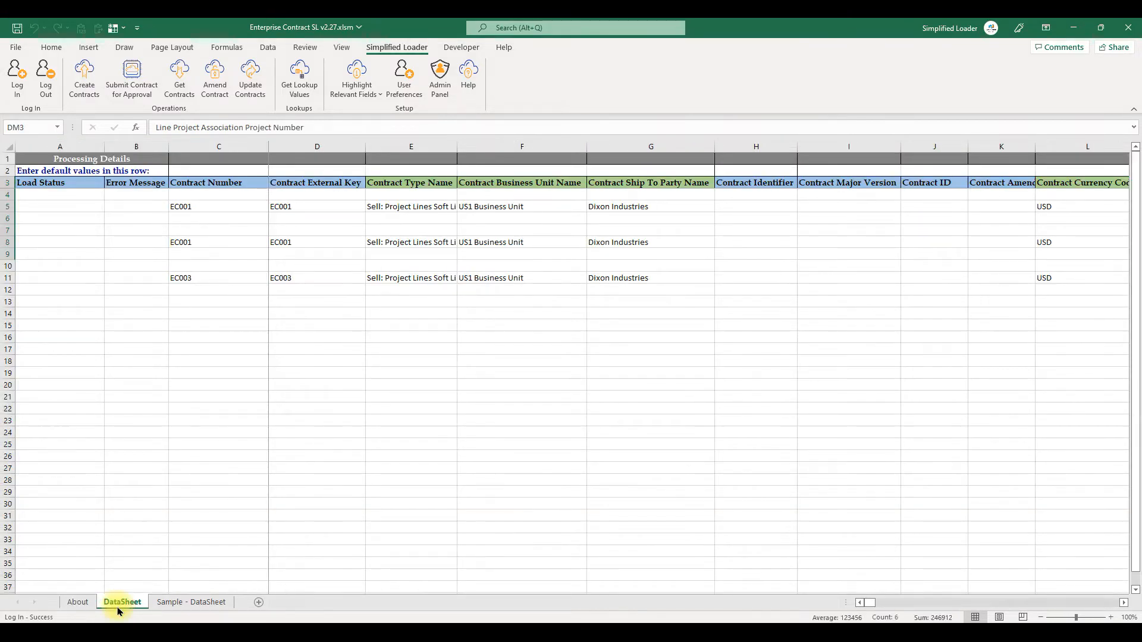
left_click(95, 242)
left_click(196, 242)
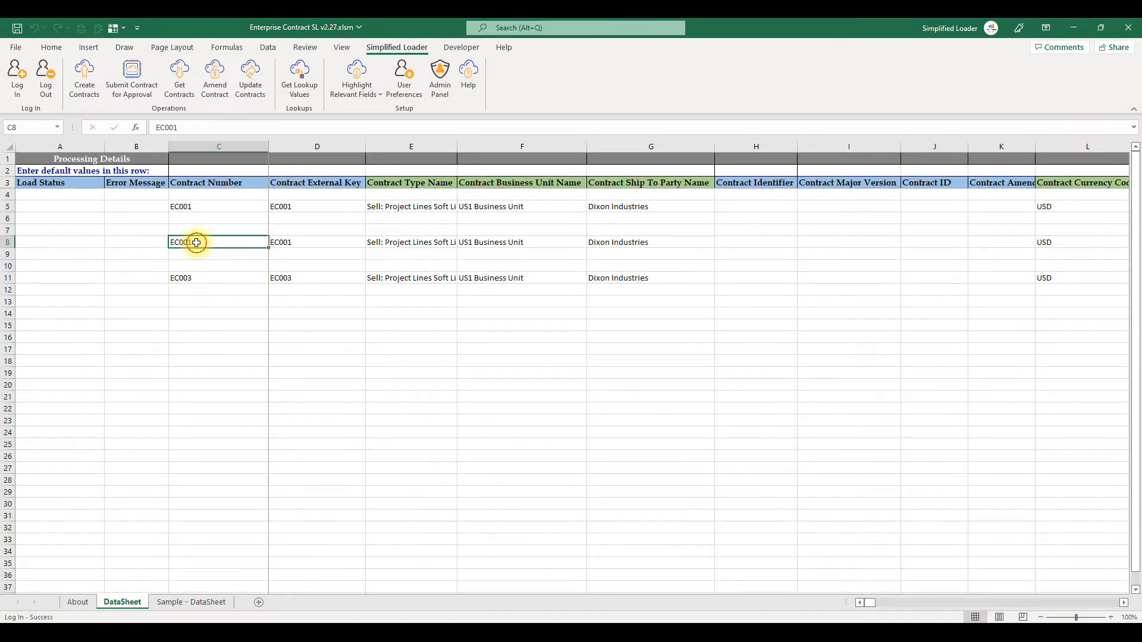
left_click_drag(246, 242, 290, 242)
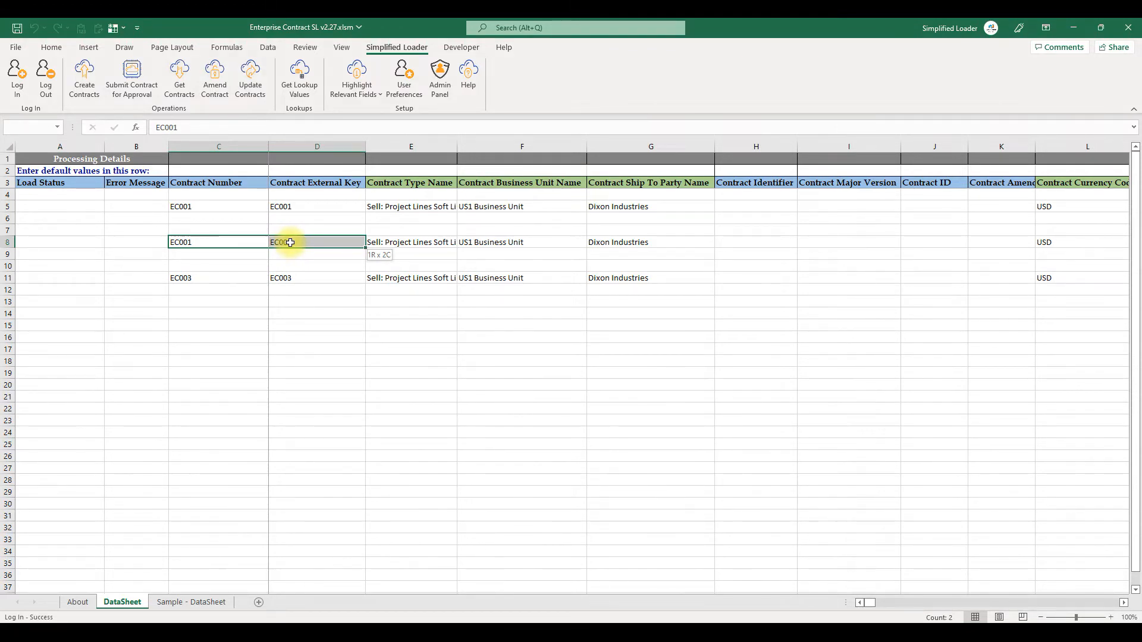
key("Left")
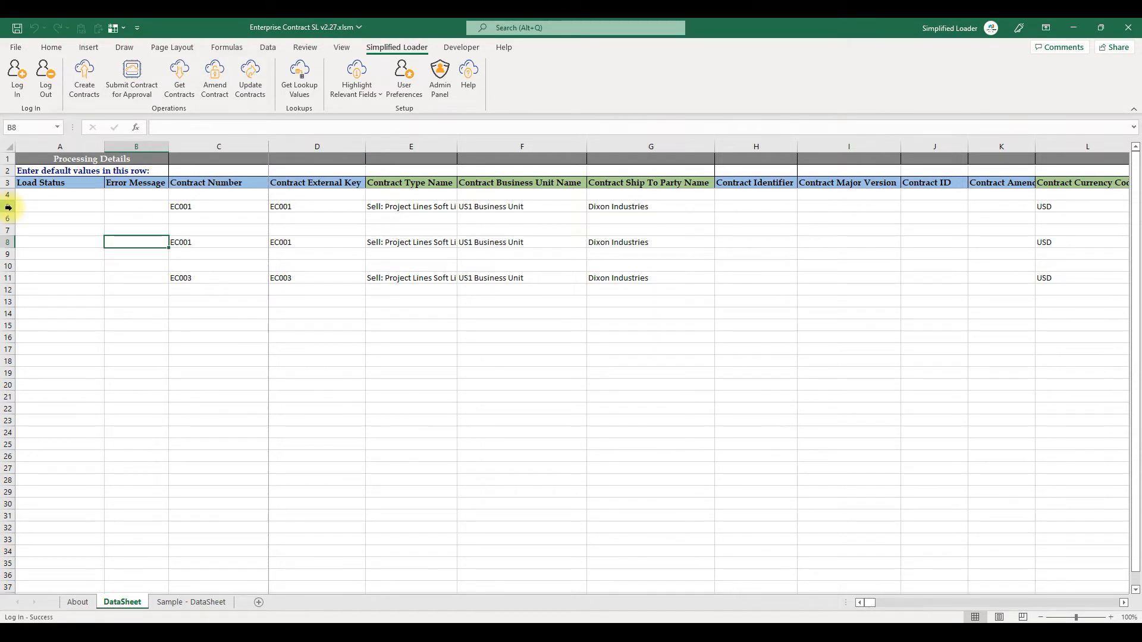
left_click_drag(8, 207, 8, 314)
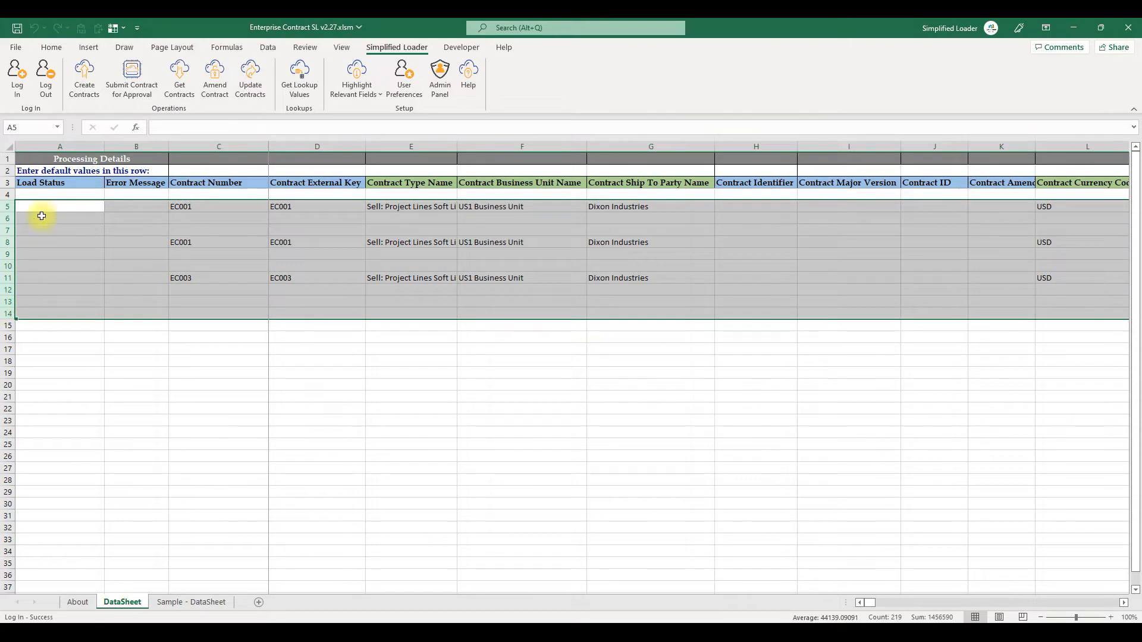
left_click(84, 93)
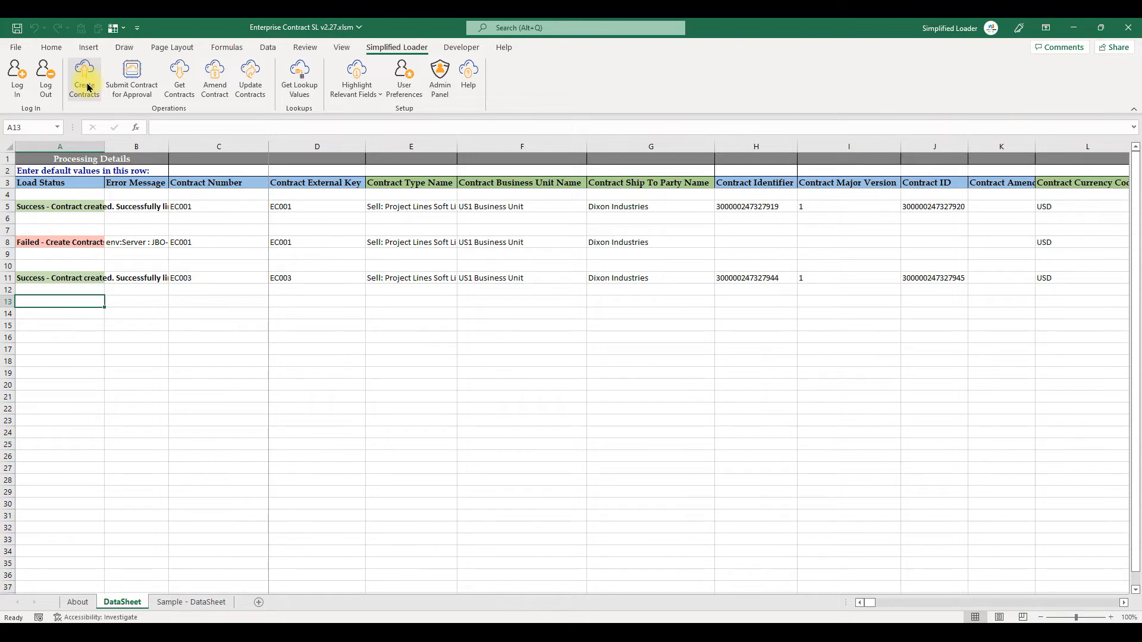
- Change row 8's contract number and external key to EC002, then select that row and run Create Contracts again
left_click(90, 262)
left_click(113, 265)
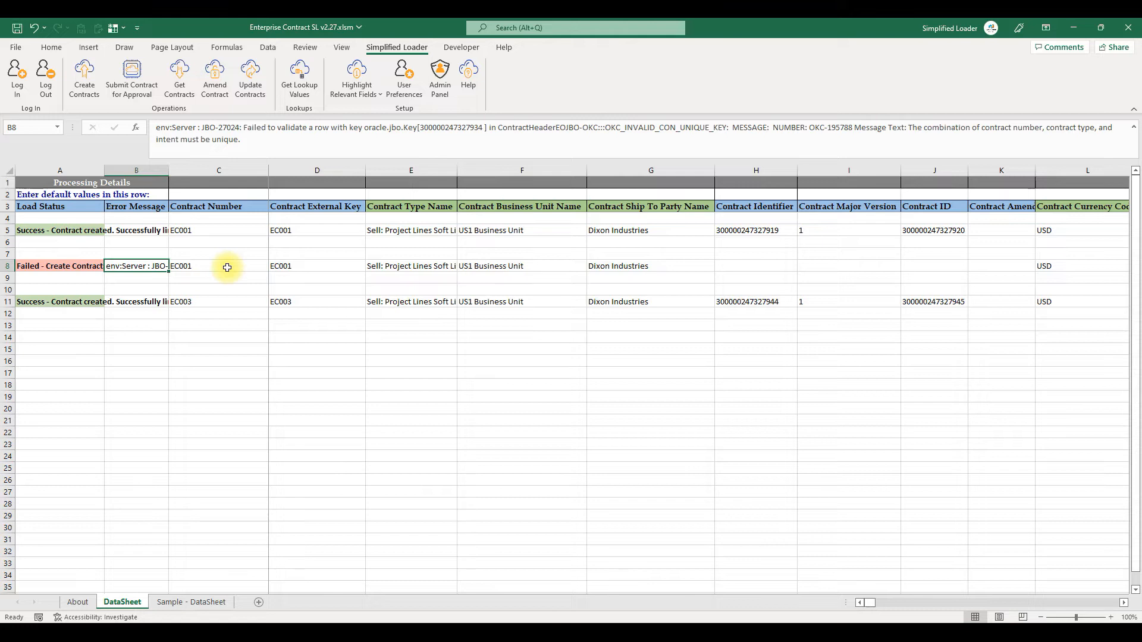
left_click(227, 267)
key("F2")
key("BackSpace")
type("2")
key("Tab")
key("F2")
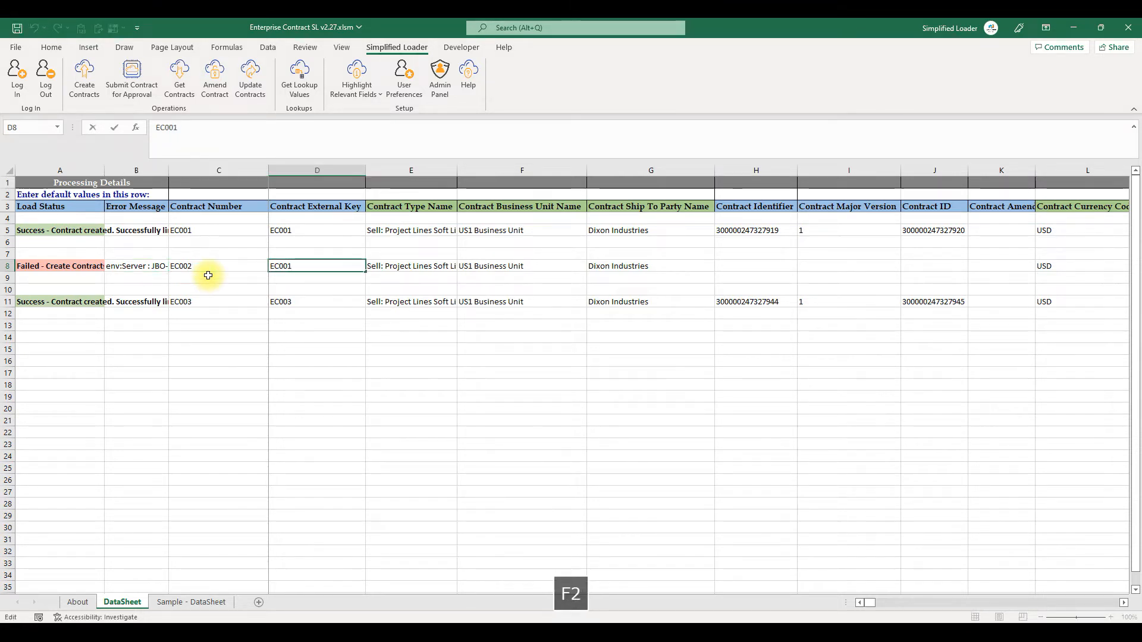
key("BackSpace")
type("2")
key("Tab")
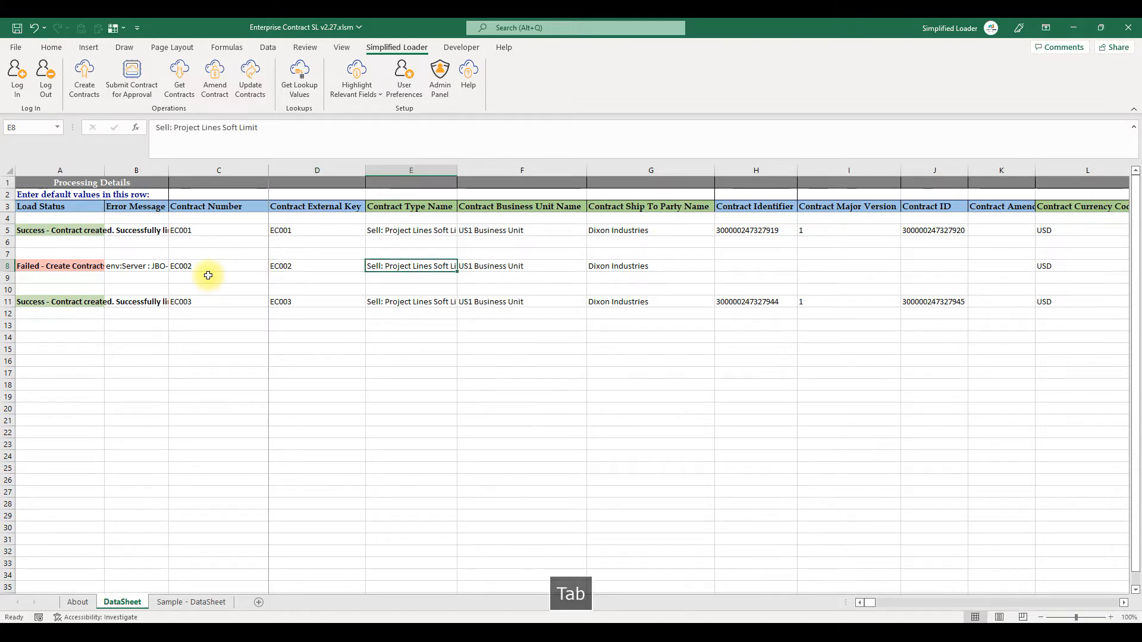
left_click_drag(6, 266, 7, 288)
left_click(89, 89)
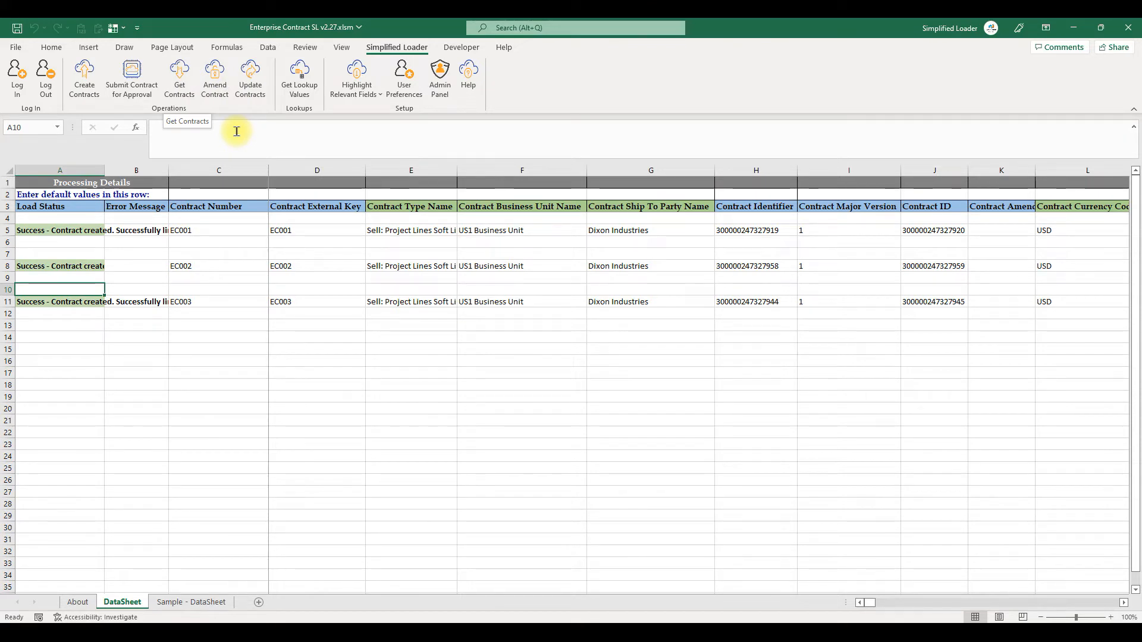
- Copy EC001 into C15, fill the series down to EC004, select rows 15 to 18 and run Get Contracts
left_click(216, 228)
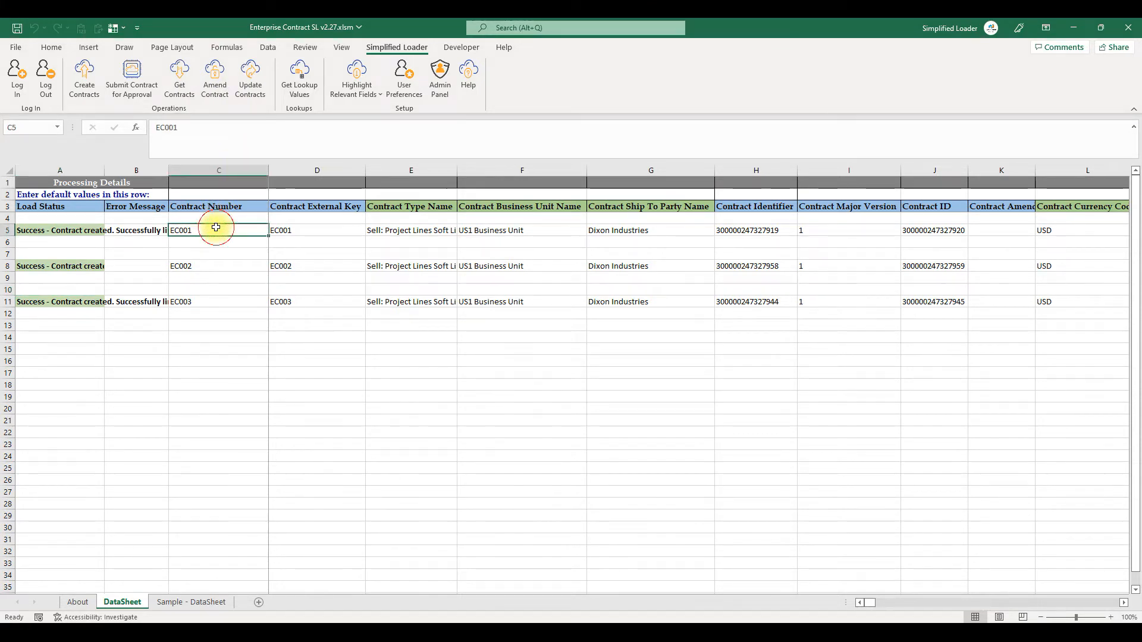
key("ctrl+c")
left_click(192, 347)
key("Return")
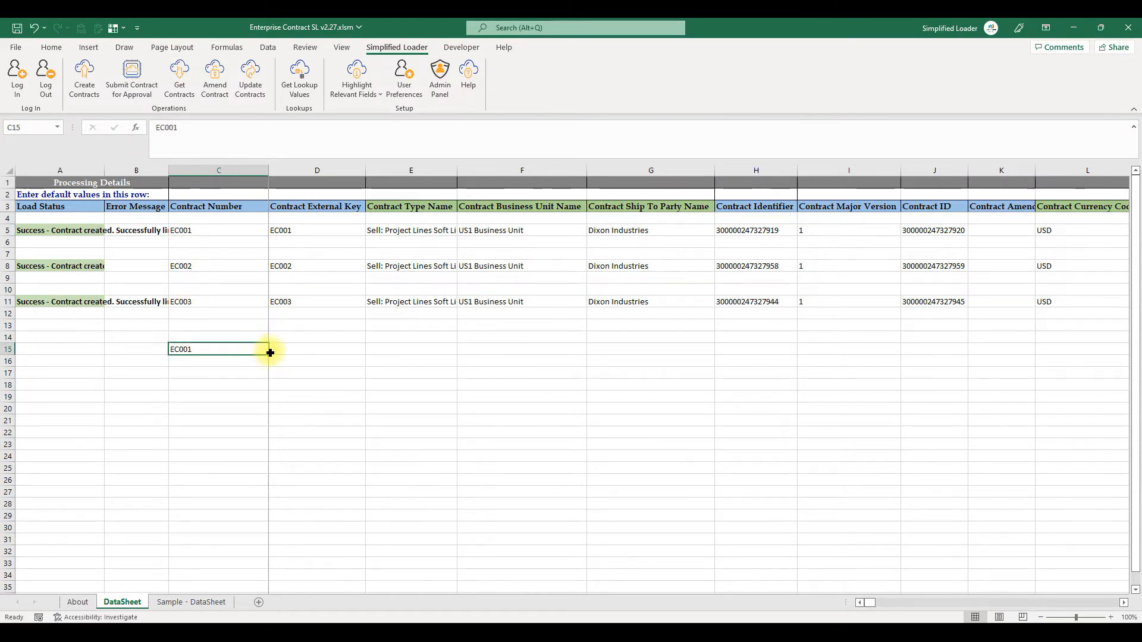
left_click_drag(268, 355, 265, 389)
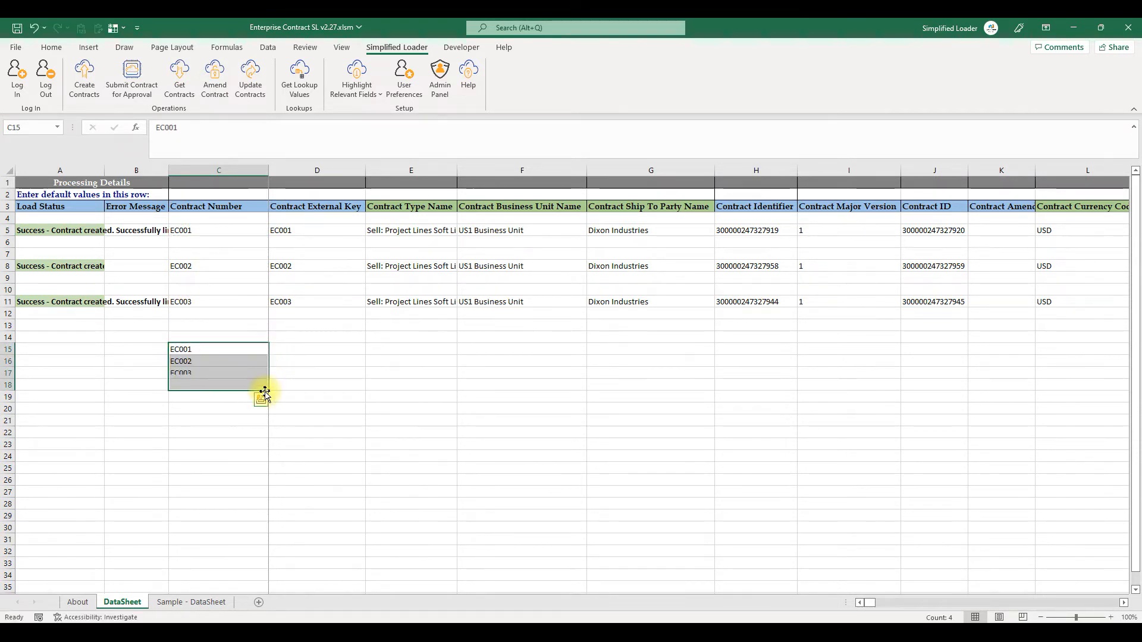
left_click_drag(8, 349, 13, 385)
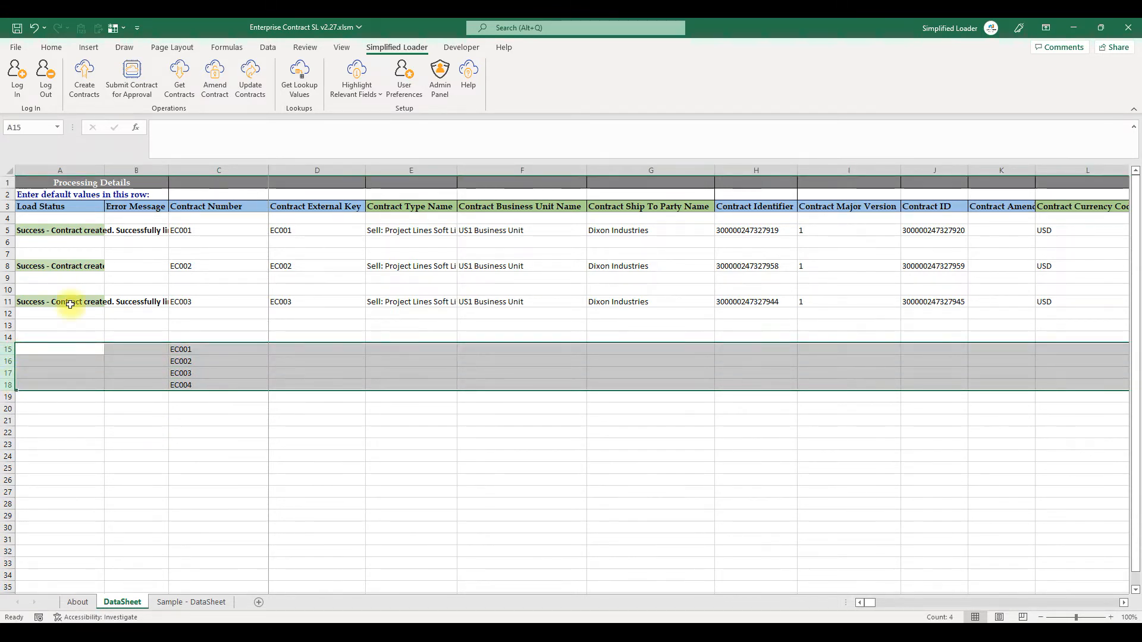
left_click(172, 90)
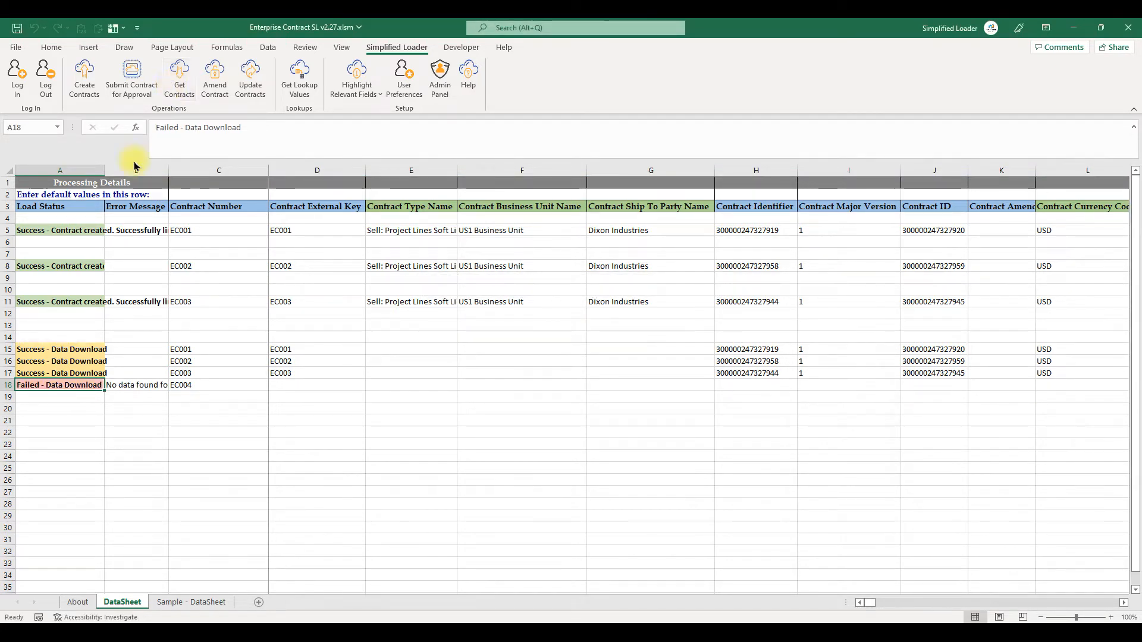
- Open Manage Contracts in Vision and search for contracts whose number starts with EC0
left_click(148, 385)
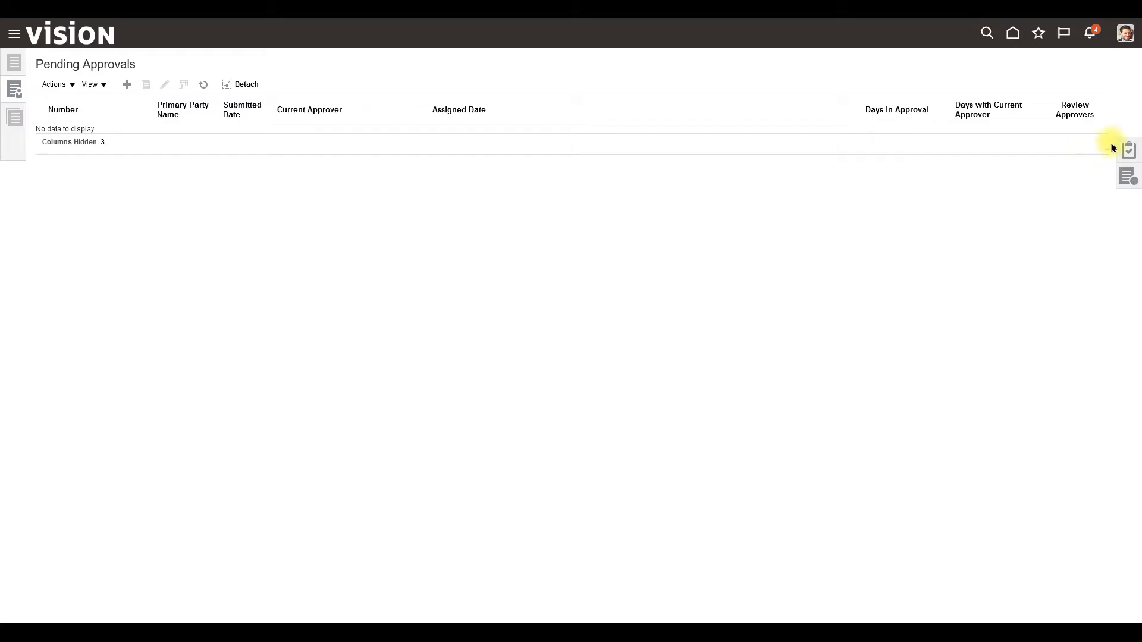
left_click(1129, 150)
left_click(1014, 118)
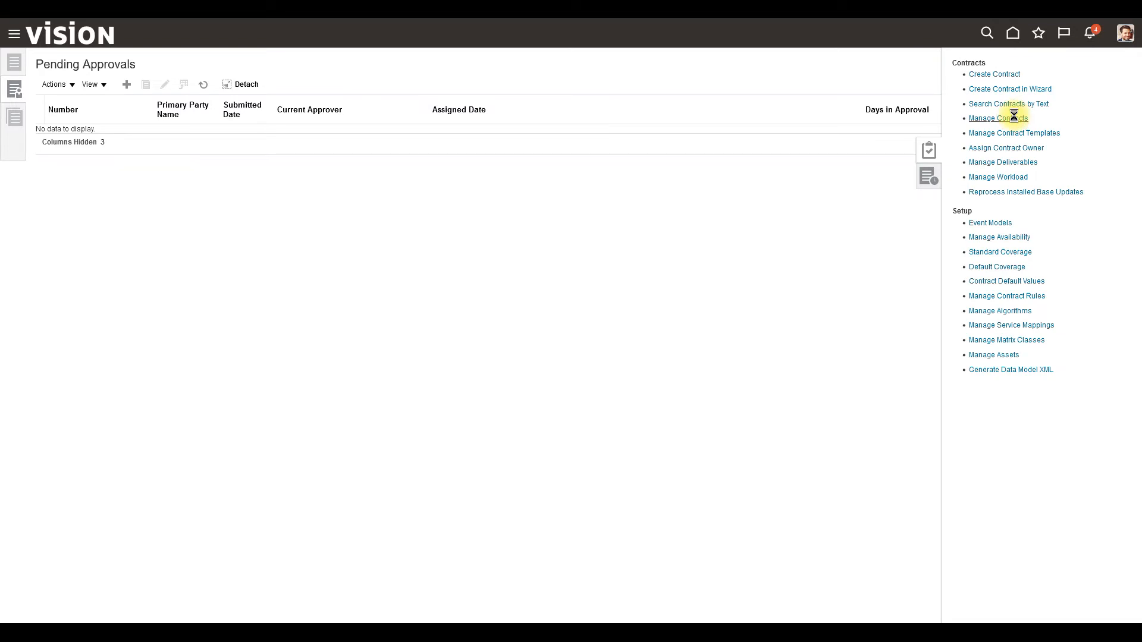
left_click(249, 157)
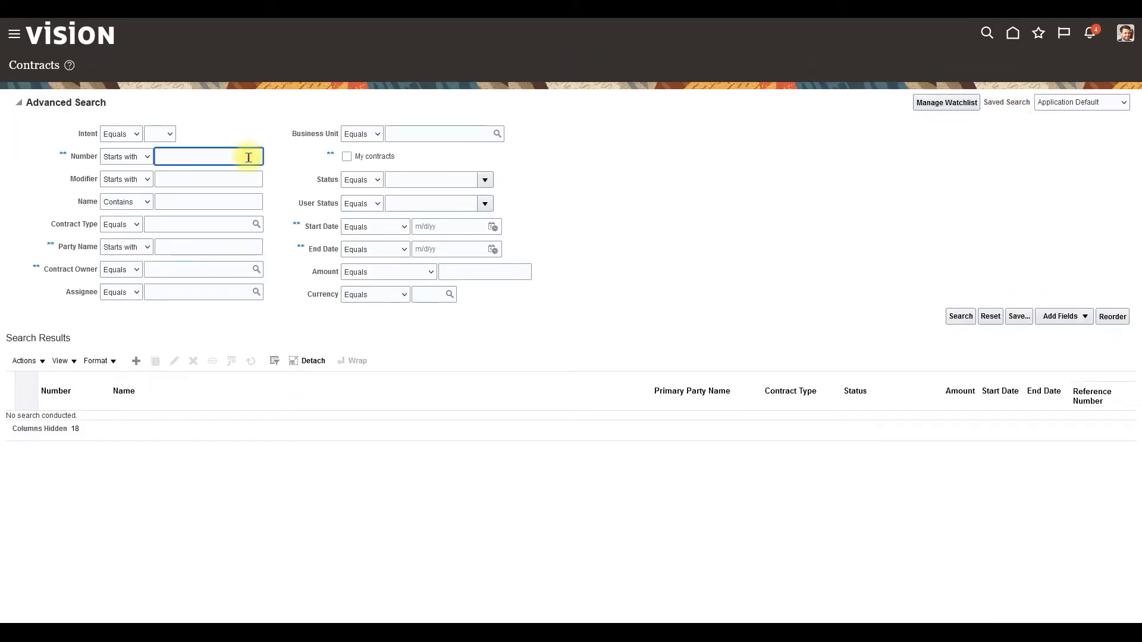
type("EC0")
left_click(955, 318)
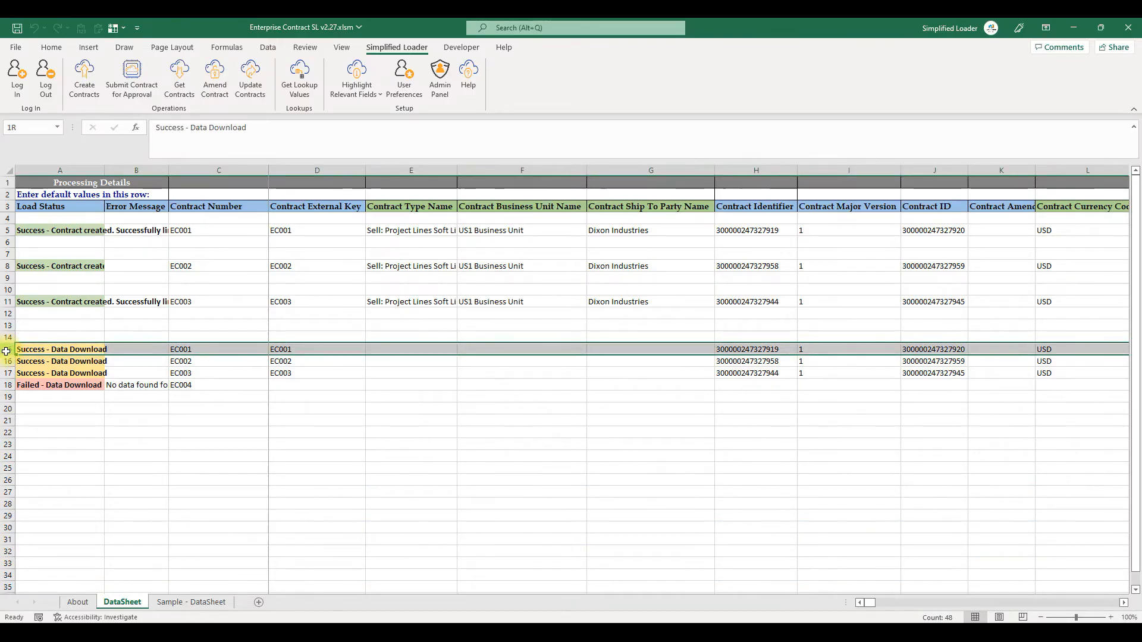
- Submit the contracts in rows 15 to 17 for approval and rerun the EC0 contract search
left_click_drag(5, 349, 5, 370)
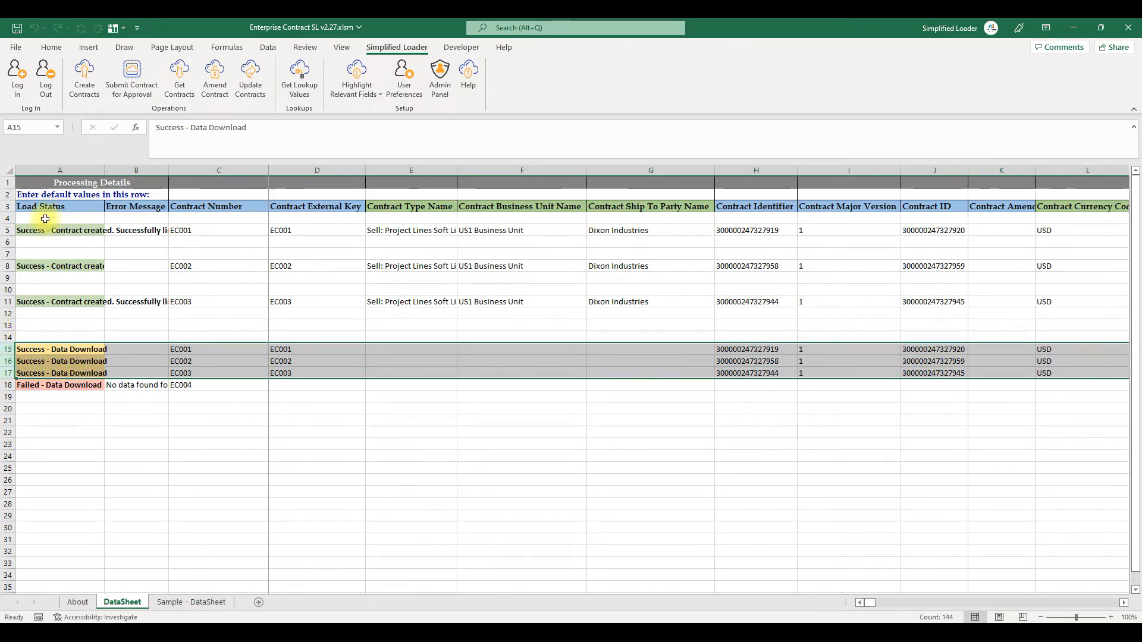
left_click(130, 79)
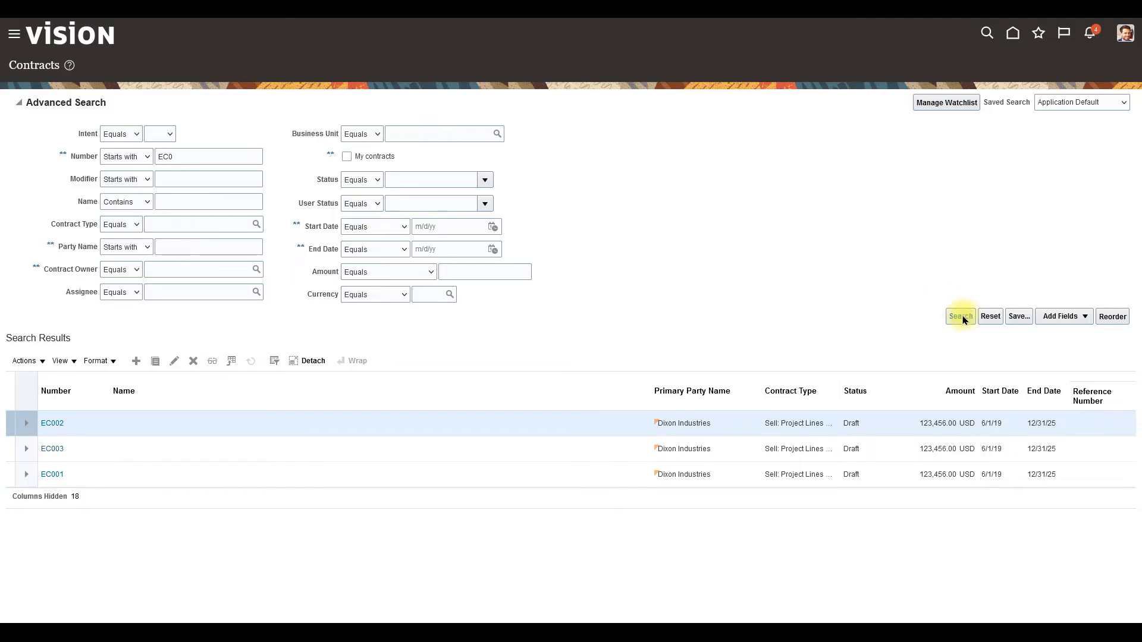
left_click(962, 318)
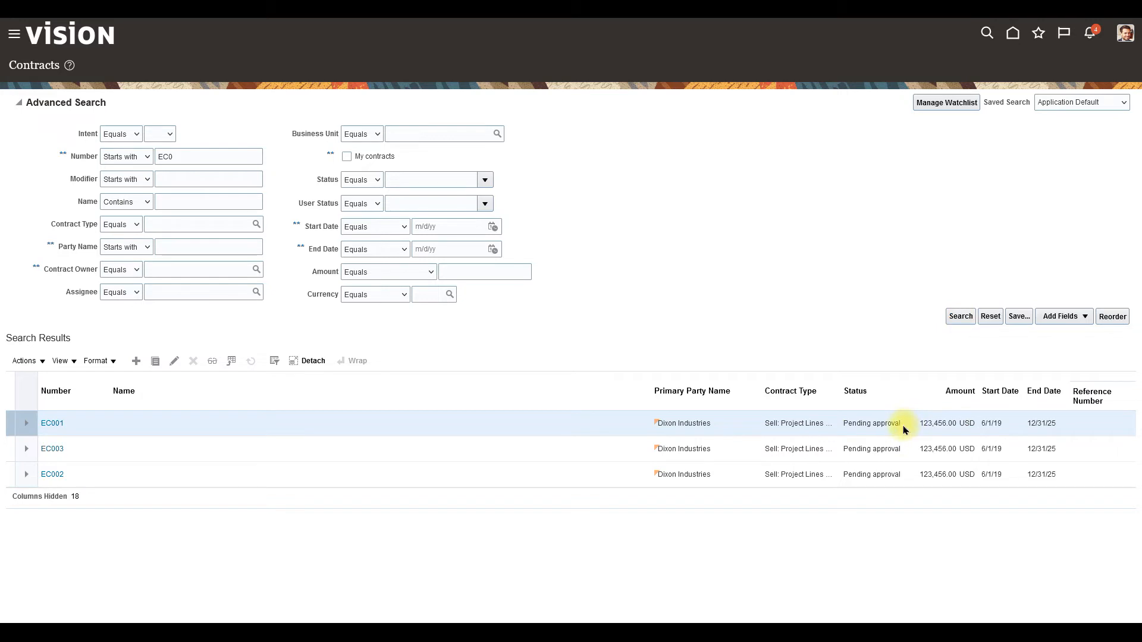
key("alt+Tab")
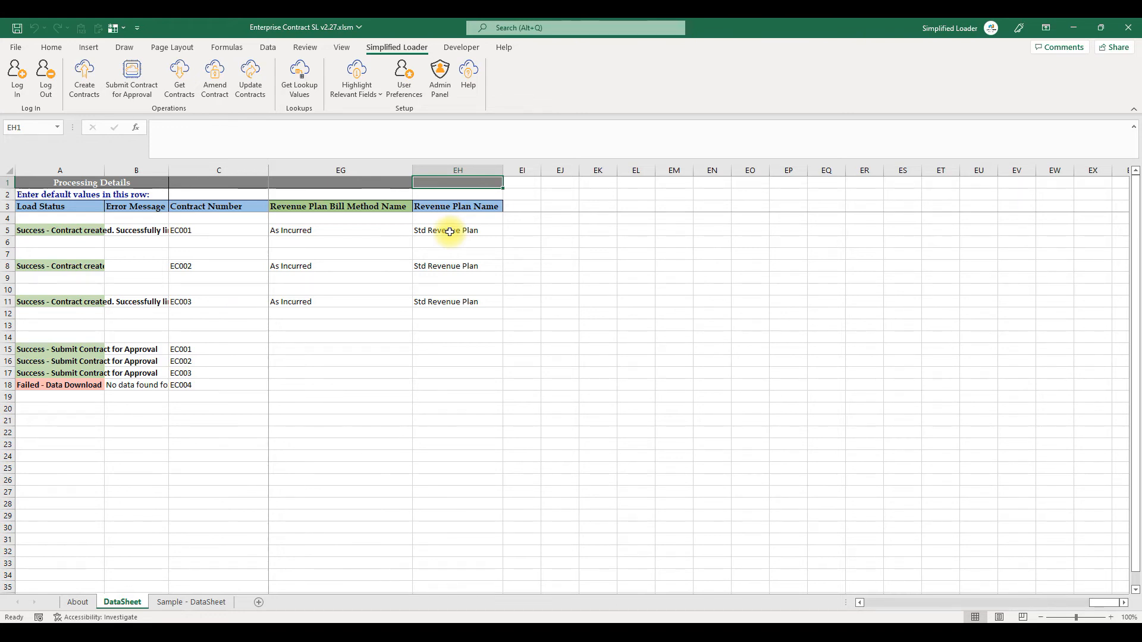
- Open the Admin Panel and set up the DFF fields in the template
left_click(450, 232)
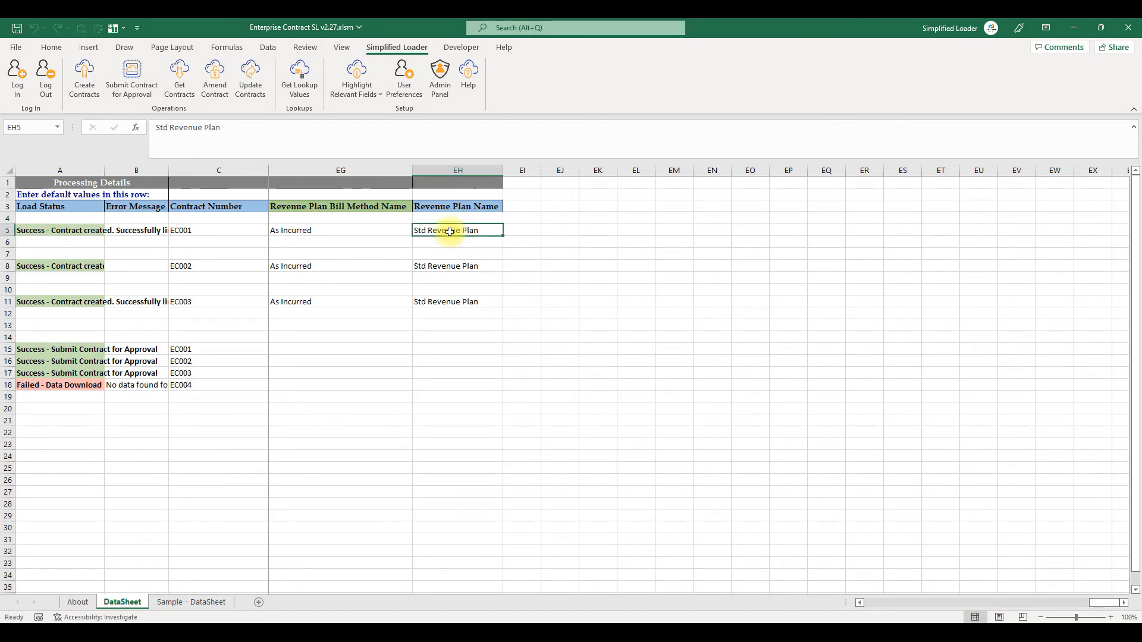
left_click(445, 96)
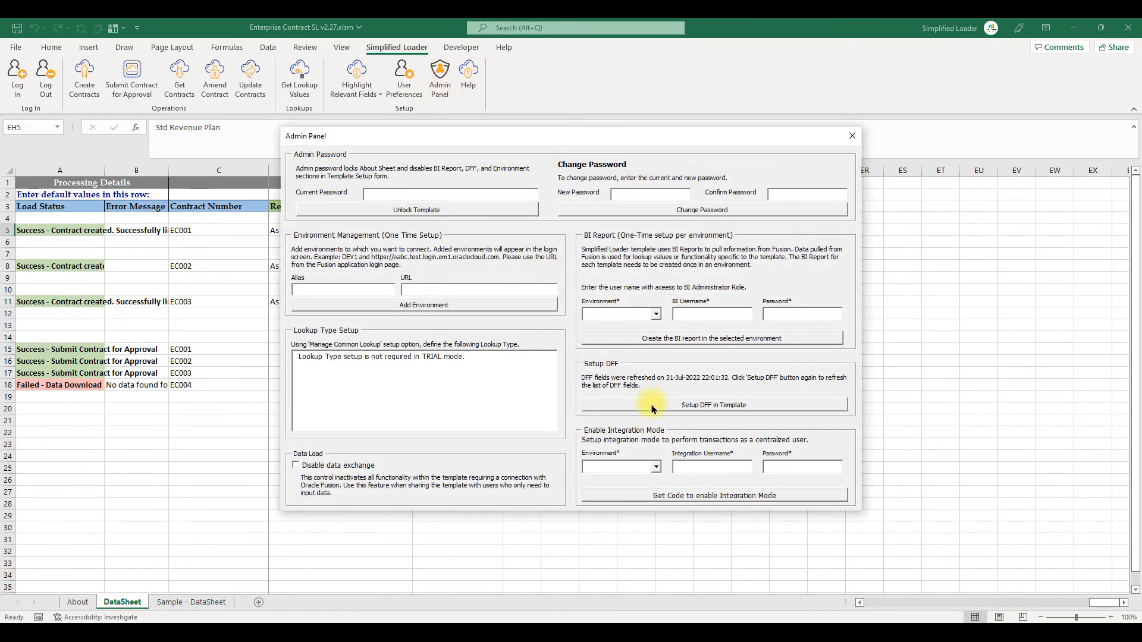
left_click(653, 407)
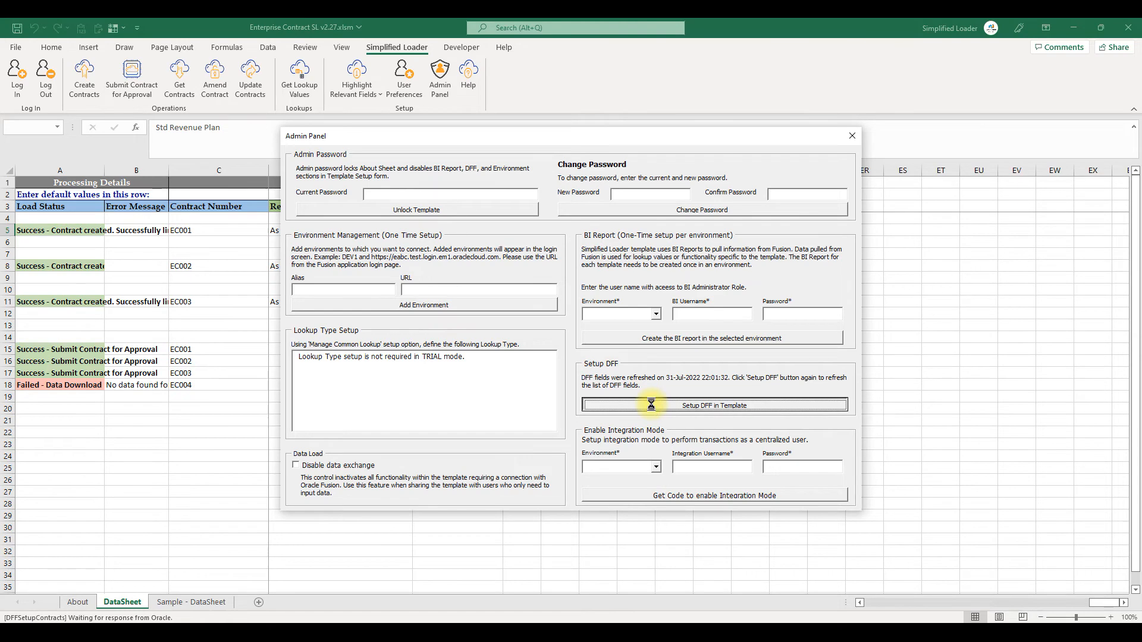
left_click(662, 365)
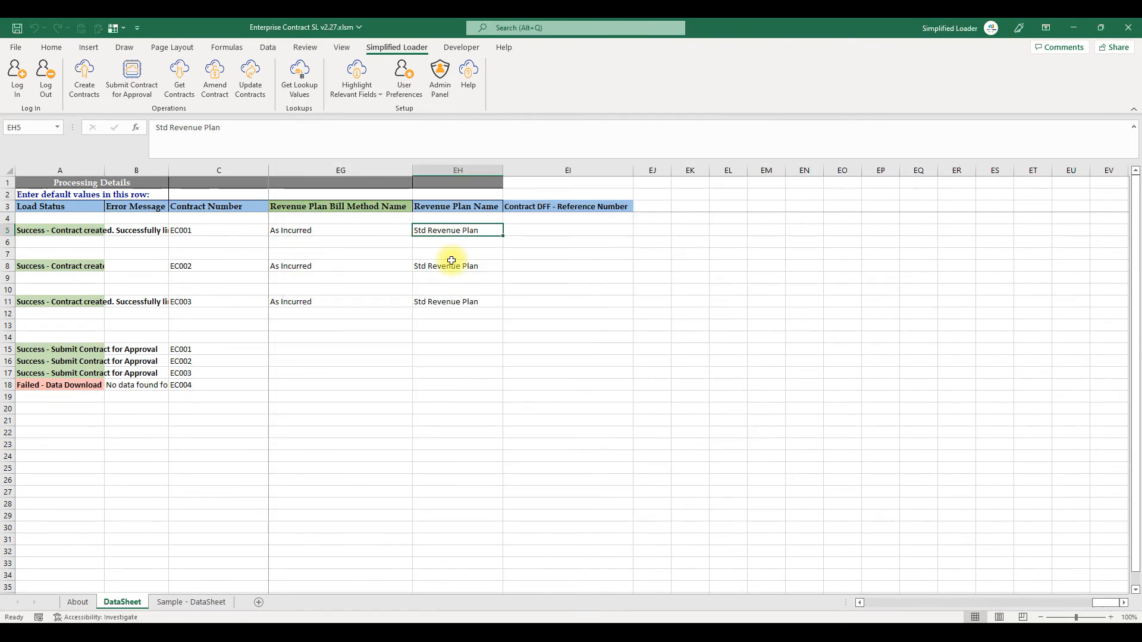
- Copy the processing header cell EH1 into EI1 above the new DFF column
left_click(492, 179)
key("ctrl+c")
key("Right")
key("Return")
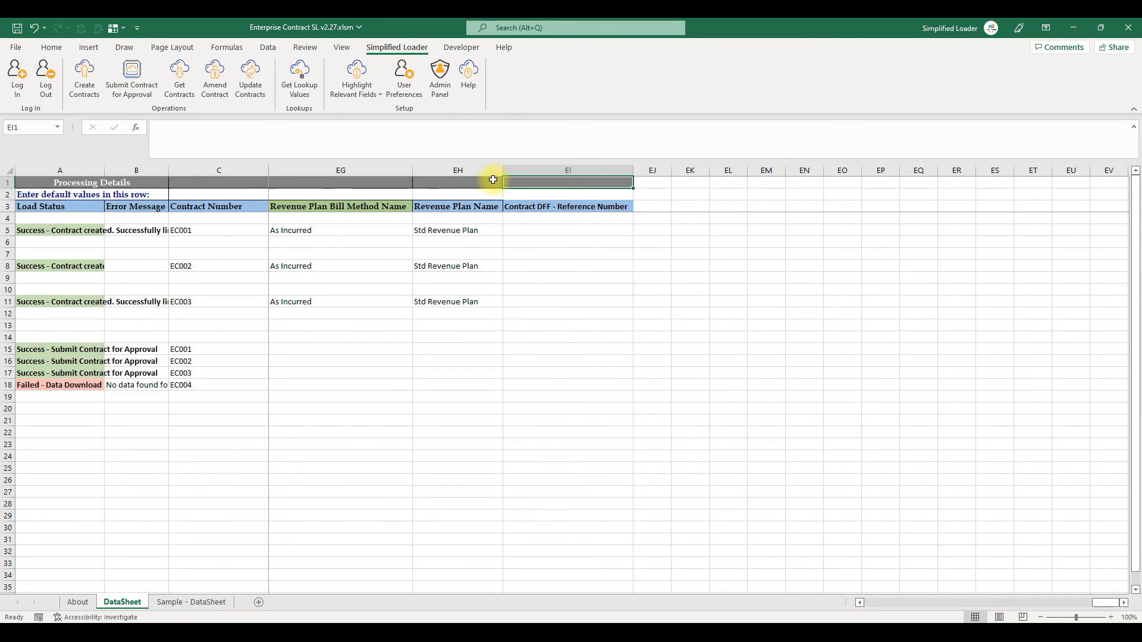
- Delete the Revenue Plan Bill Method Name and Revenue Plan Name columns
left_click_drag(474, 170, 351, 170)
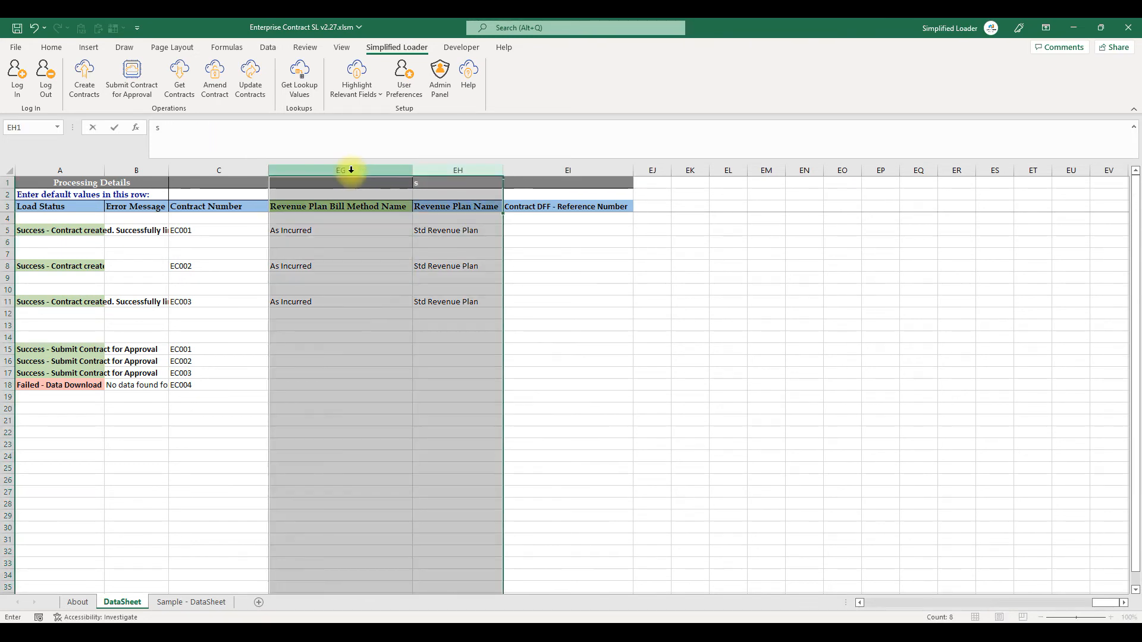
right_click(351, 170)
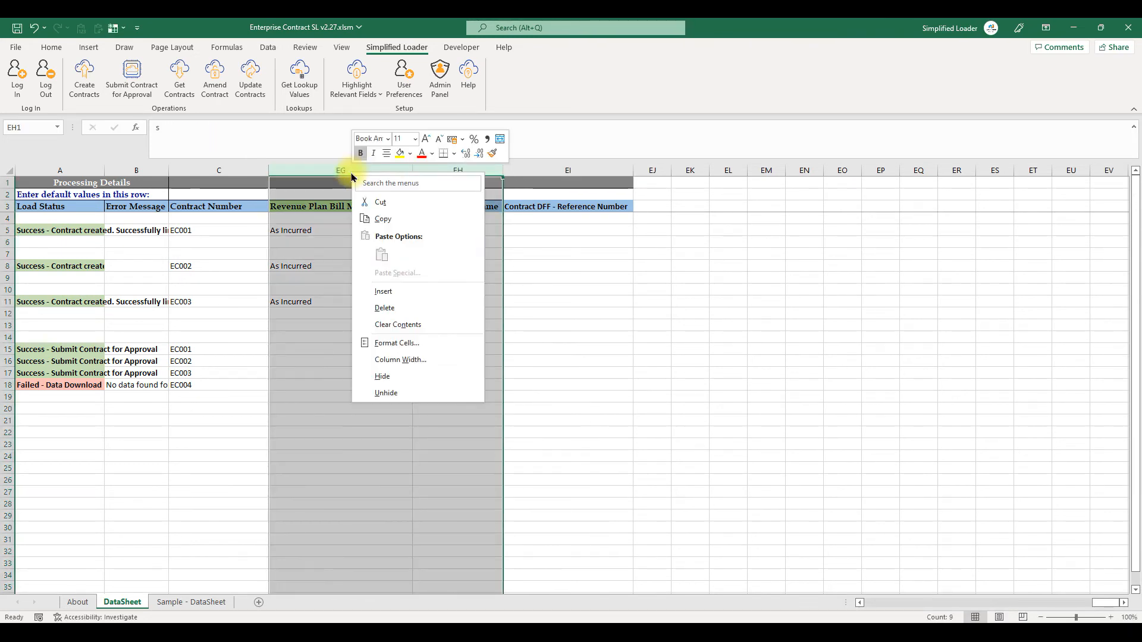
left_click(384, 308)
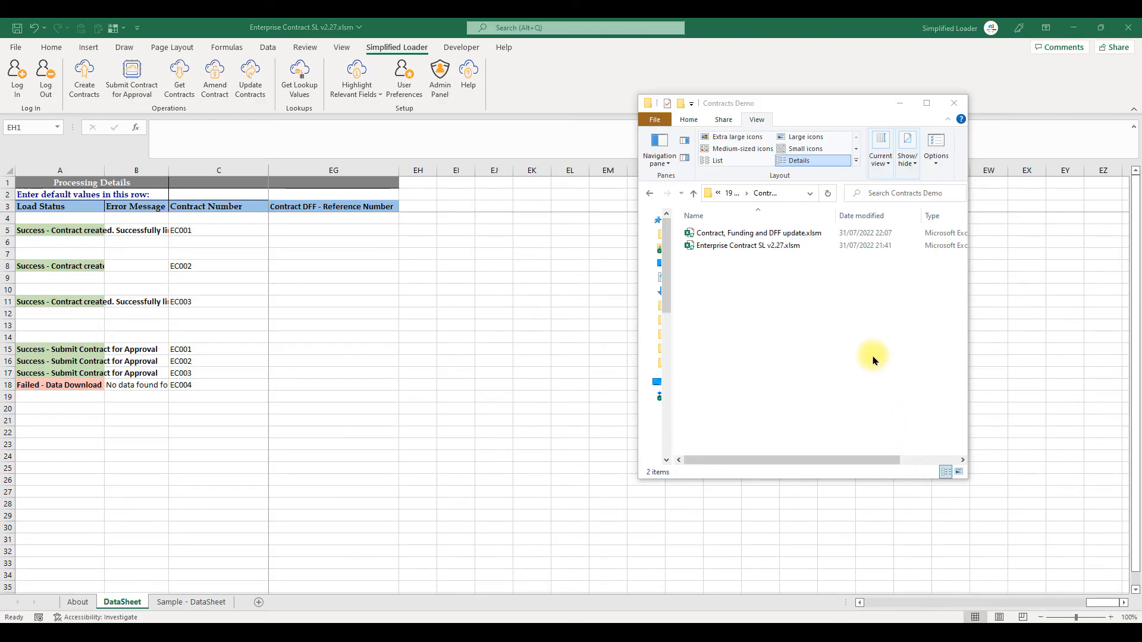
- Open the Contract, Funding and DFF update workbook from the Contracts Demo folder
double_click(742, 235)
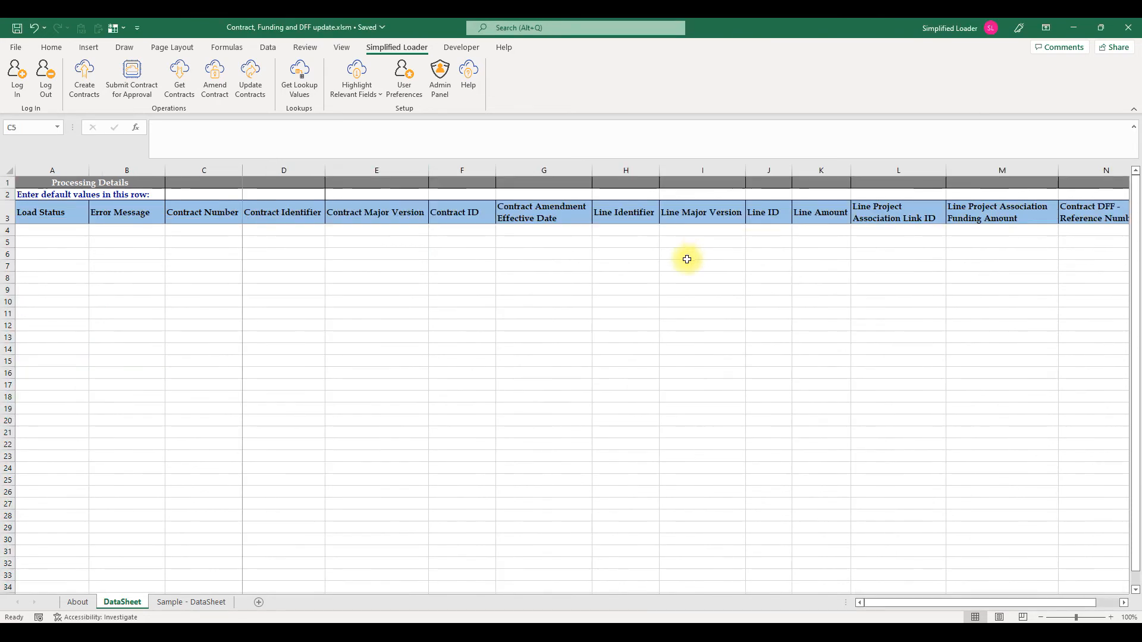
key("Tab")
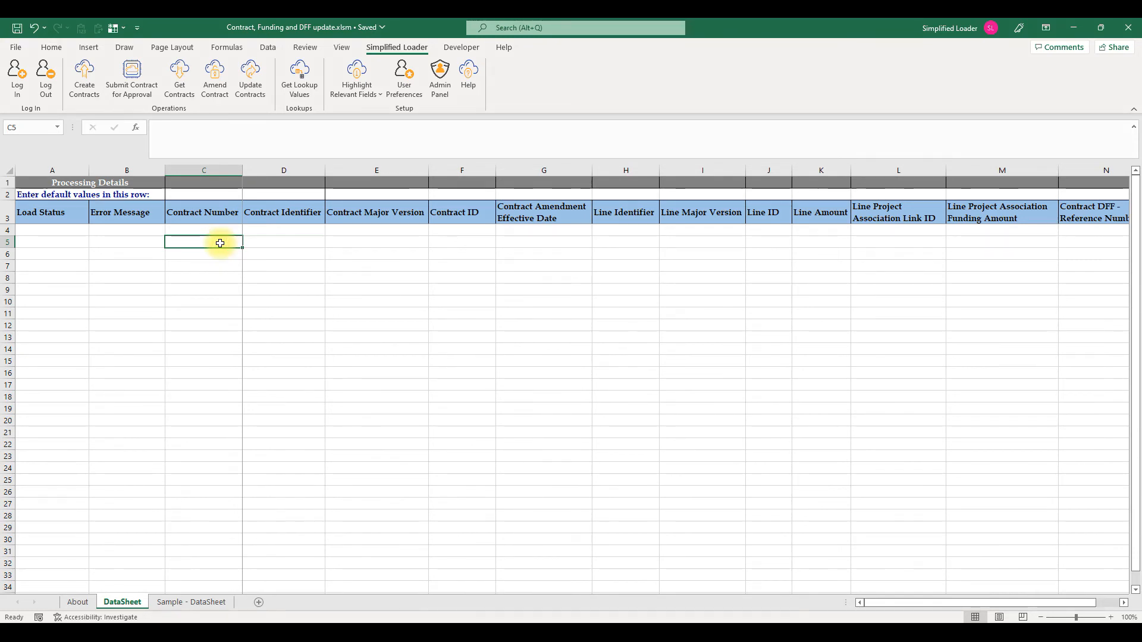
- Enter contract numbers EC001 and EC002 in C5:C6, select both rows and run Get Contracts
type("EC001")
key("Return")
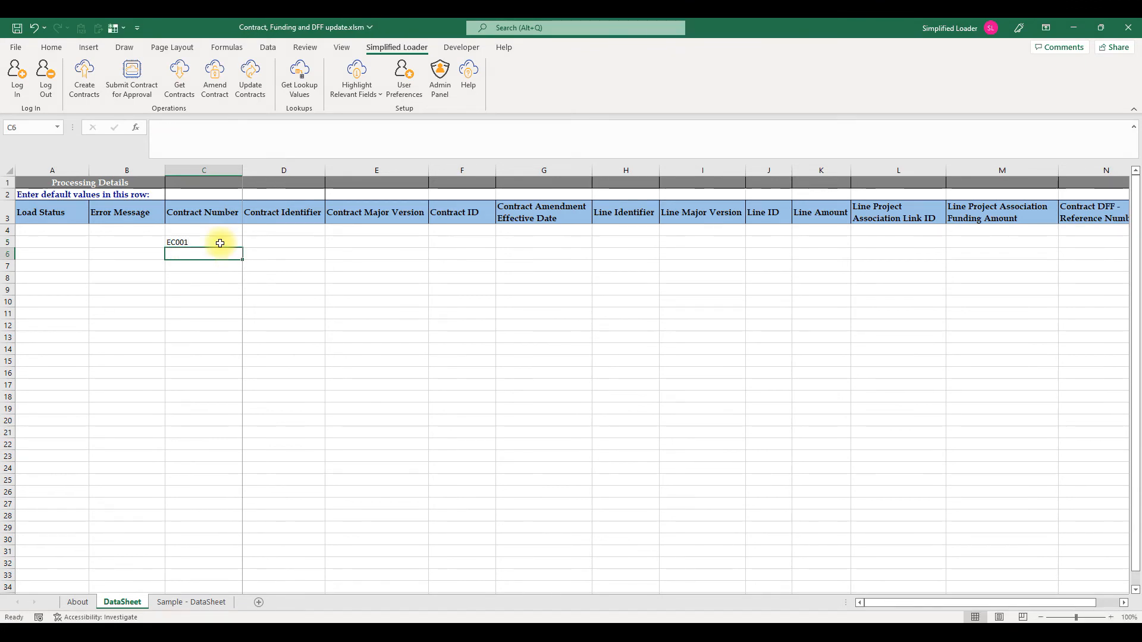
type("EC002")
left_click_drag(8, 242, 8, 254)
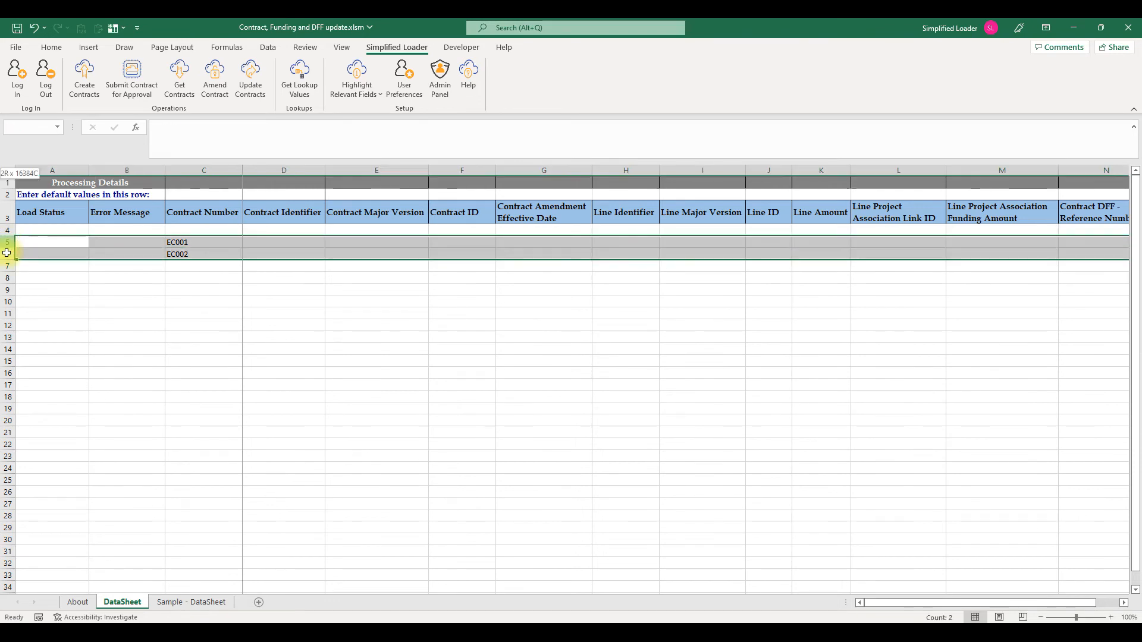
left_click(186, 90)
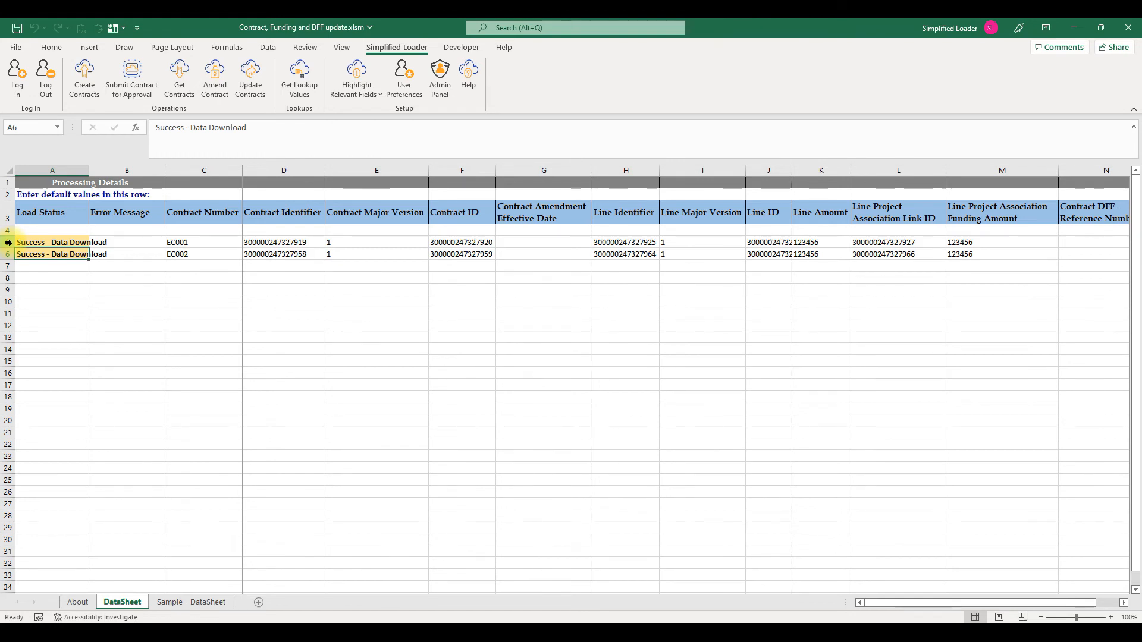
- Select rows 5 and 6 and run Amend Contract on them
left_click(9, 242)
left_click_drag(8, 246, 8, 255)
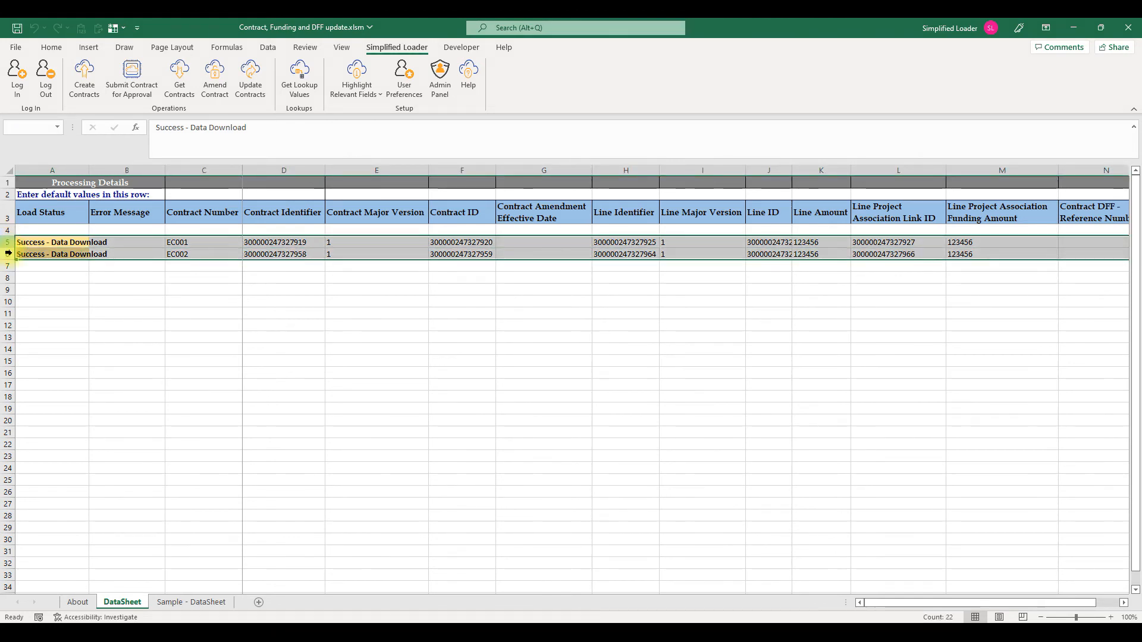
left_click(215, 90)
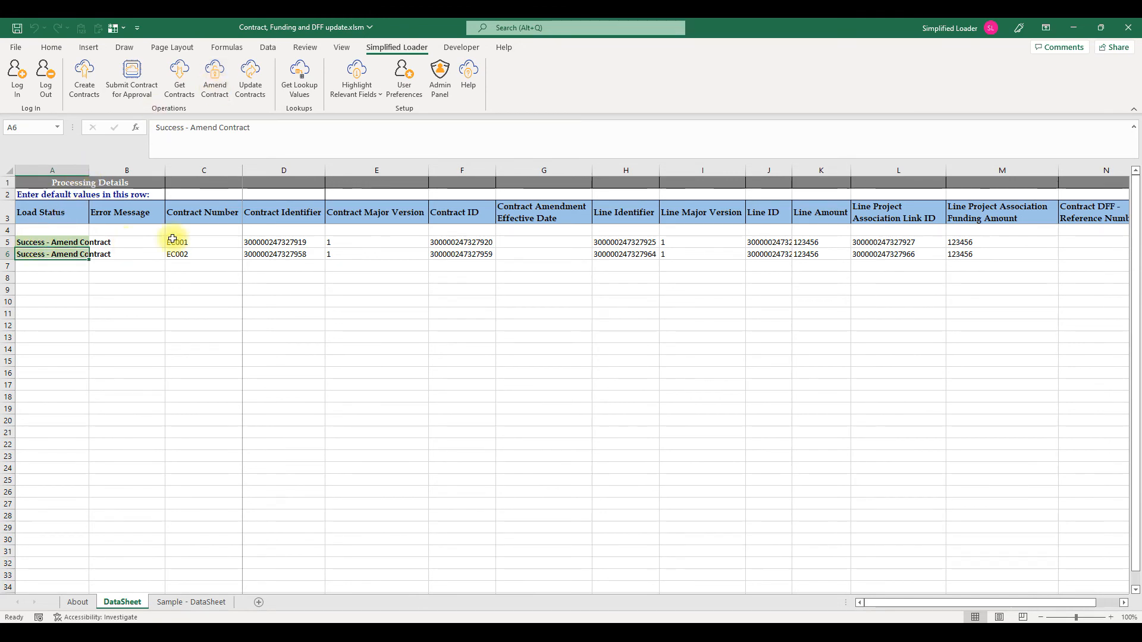
- Enter EC001 and EC002 in C8:C9, select rows 8 and 9 and run Get Contracts
left_click(195, 279)
type("EC001")
key("Return")
type("EC001")
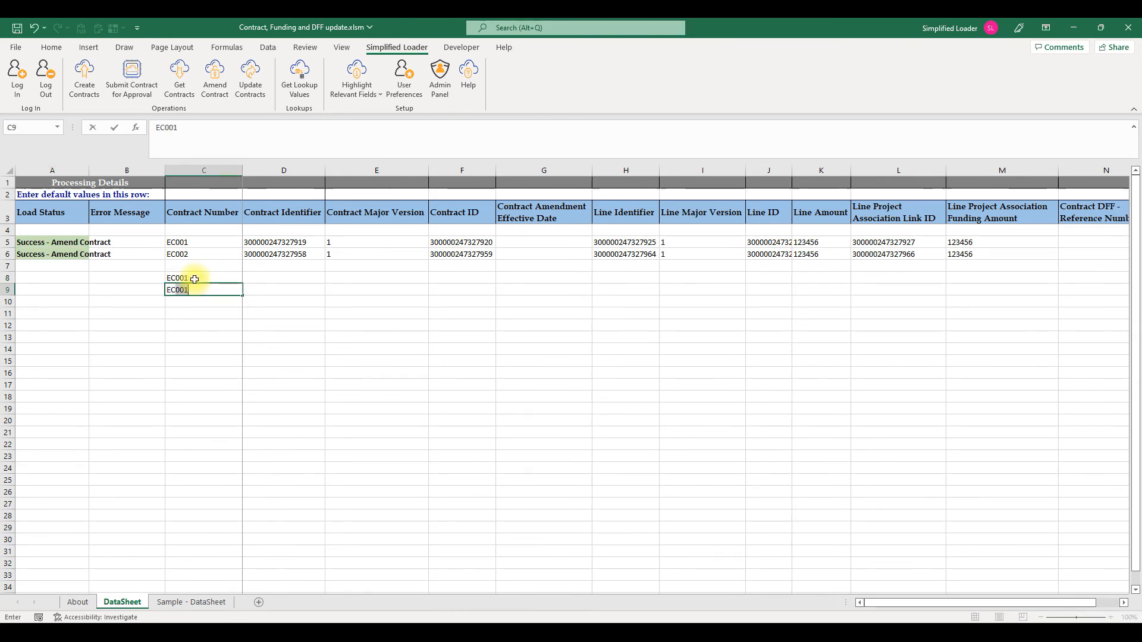
key("BackSpace")
type("2")
left_click_drag(8, 279, 8, 291)
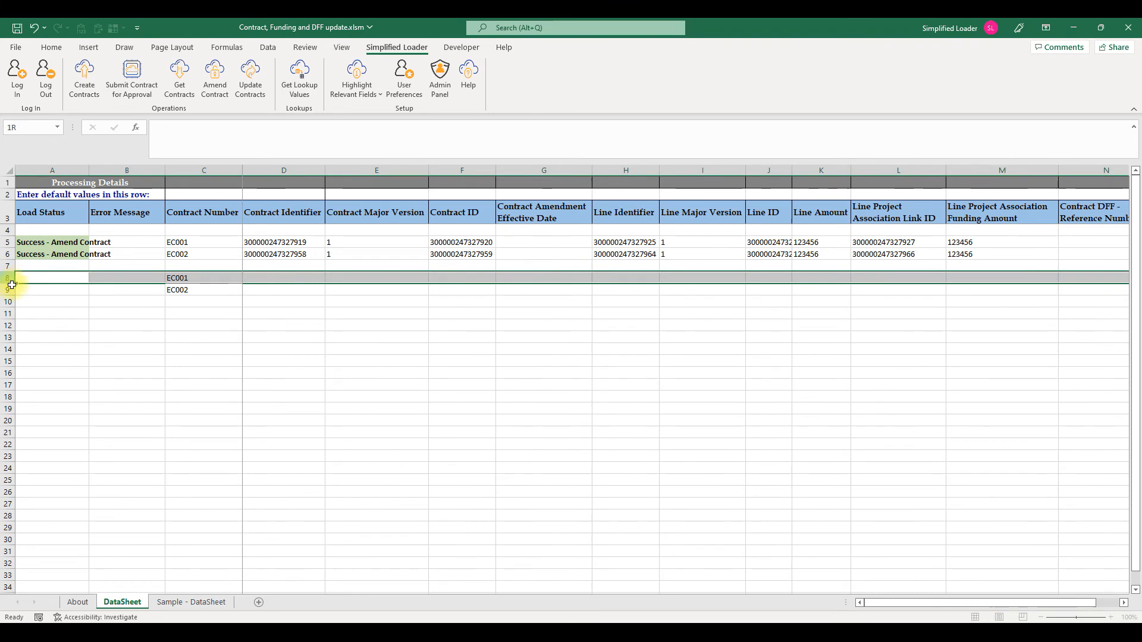
left_click(179, 92)
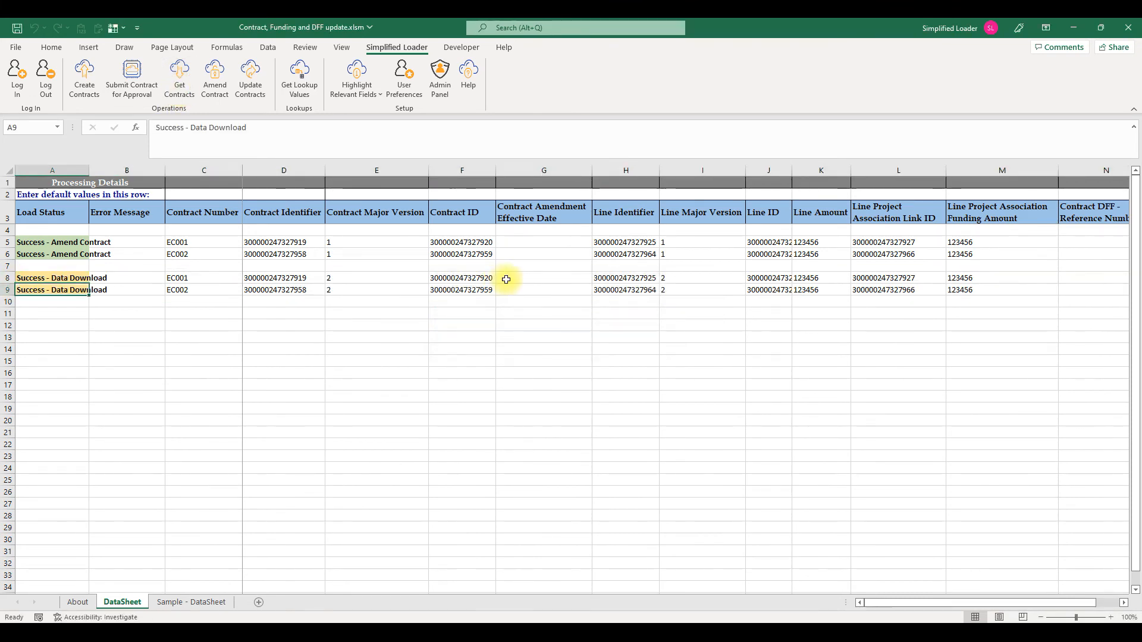
- Set the contract amendment effective date to 1-Jan-2022 for rows 8 and 9
left_click(515, 278)
type("1-Jan-2022")
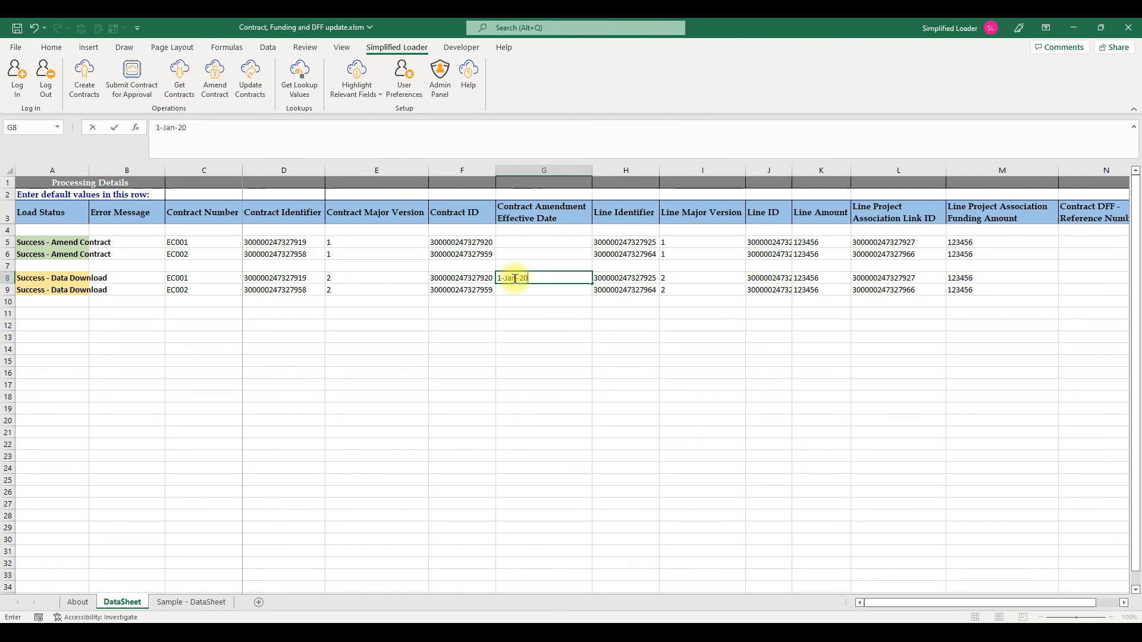
key("Tab")
key("Return")
key("ctrl+d")
- Set the line amounts to 123500 for EC001 and 123700 for EC002
key("Right")
key("Right")
key("Right")
key("Right")
key("Up")
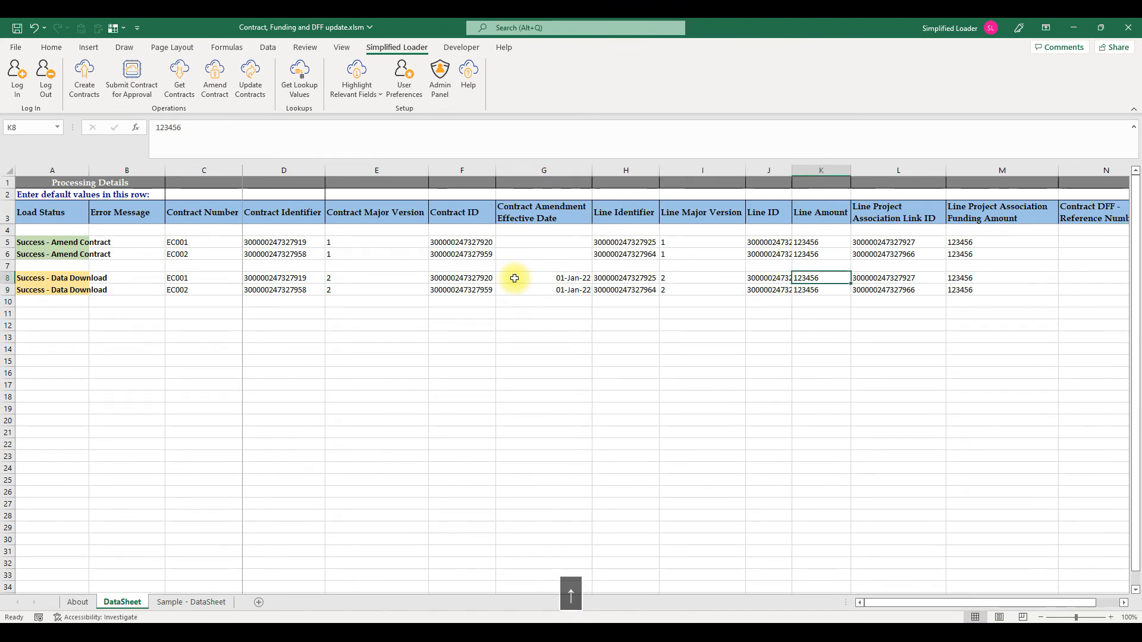
key("F2")
key("BackSpace")
key("BackSpace")
key("BackSpace")
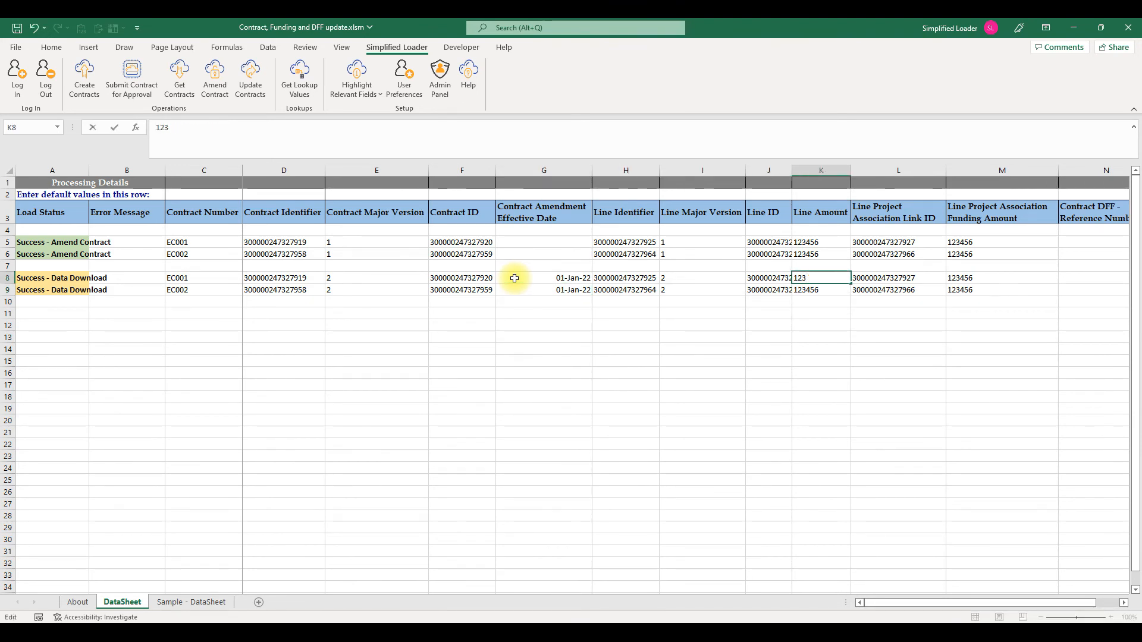
type("500")
key("Return")
key("F2")
key("BackSpace")
key("BackSpace")
key("BackSpace")
type("700")
key("Return")
- Copy the new line amounts into the Line Project Association Funding Amount cells of both rows
key("Up")
key("Up")
key("shift+Down")
key("ctrl+c")
key("Right")
key("Right")
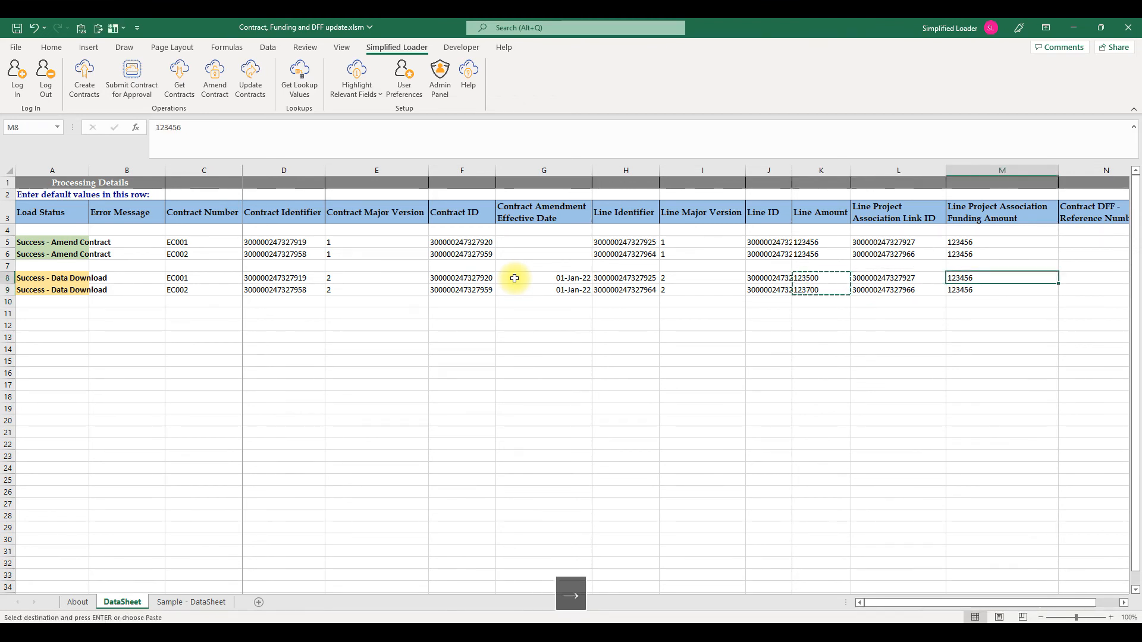
key("shift+Down")
key("ctrl+v")
- Enter DFF Ref Update 01 and DFF Ref Update 02 as the contracts' DFF reference numbers
key("Right")
type("DFF Ref Update 01")
key("Return")
type("DFF Ref Update 01")
key("BackSpace")
type("2")
key("Return")
- Select rows 8 and 9 and run Update Contracts
left_click(11, 278)
left_click_drag(11, 279, 10, 290)
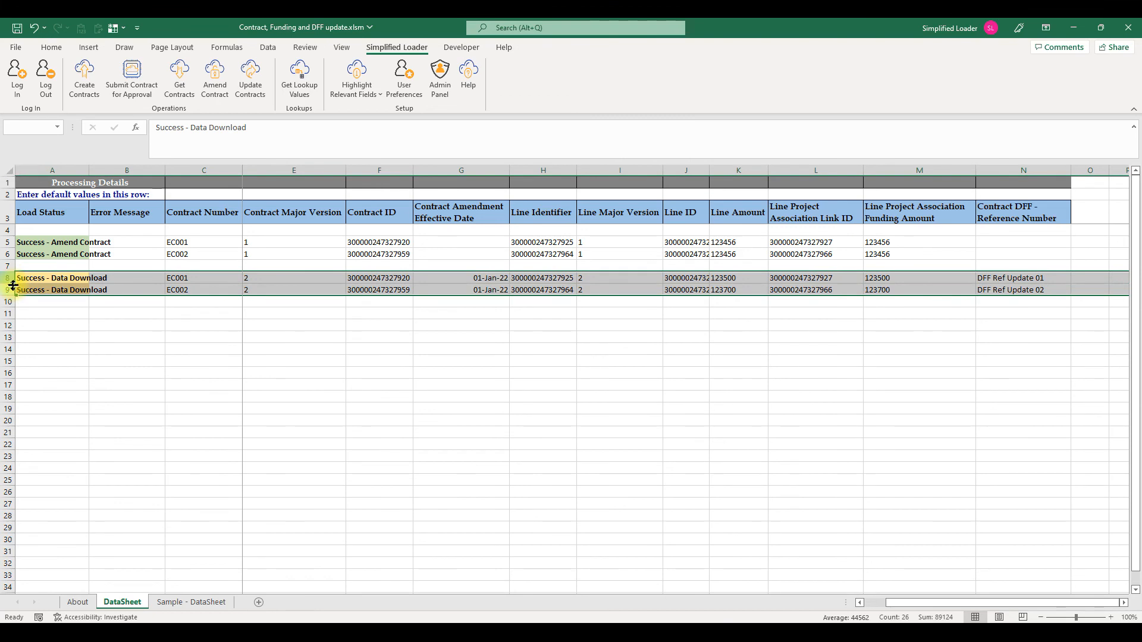
left_click(247, 89)
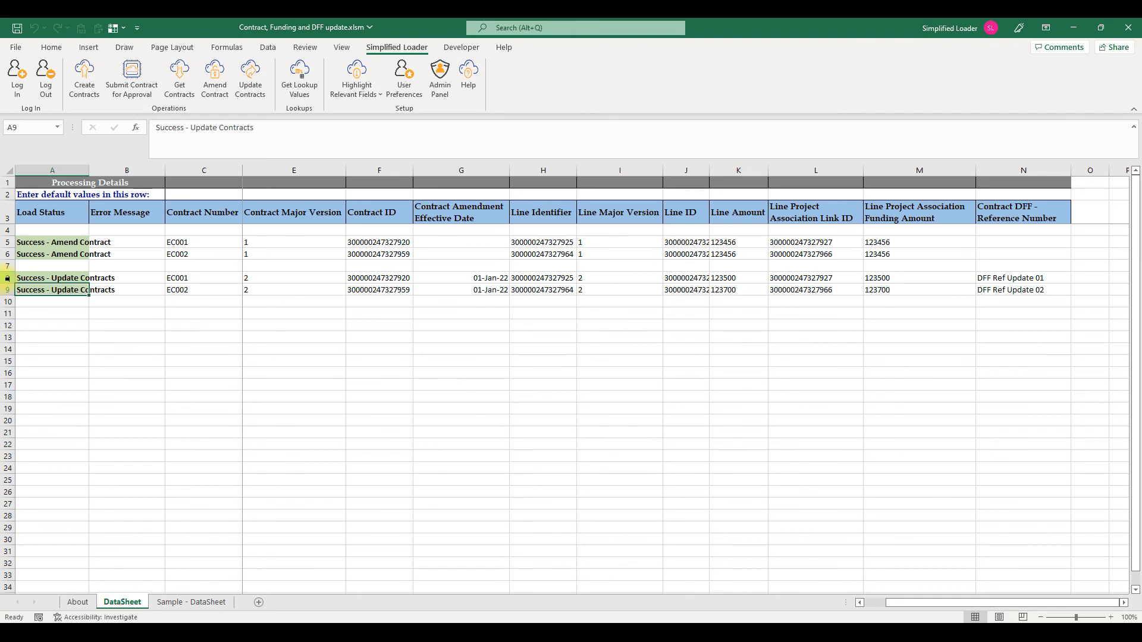
- Select rows 8 and 9 and submit those contracts for approval
left_click_drag(7, 278, 6, 289)
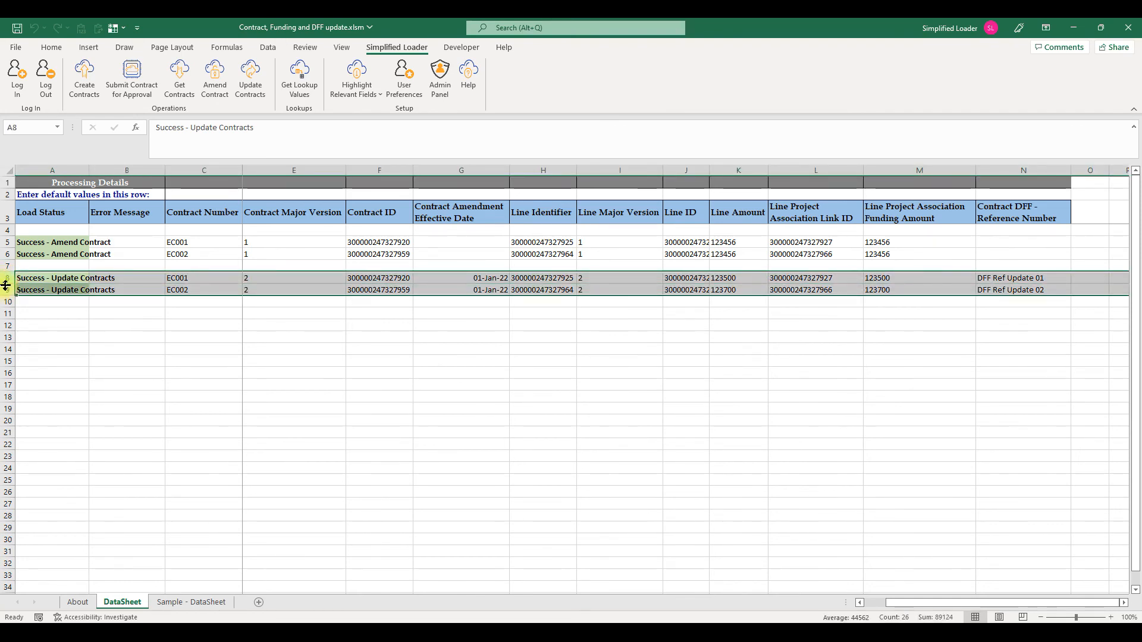
left_click(136, 88)
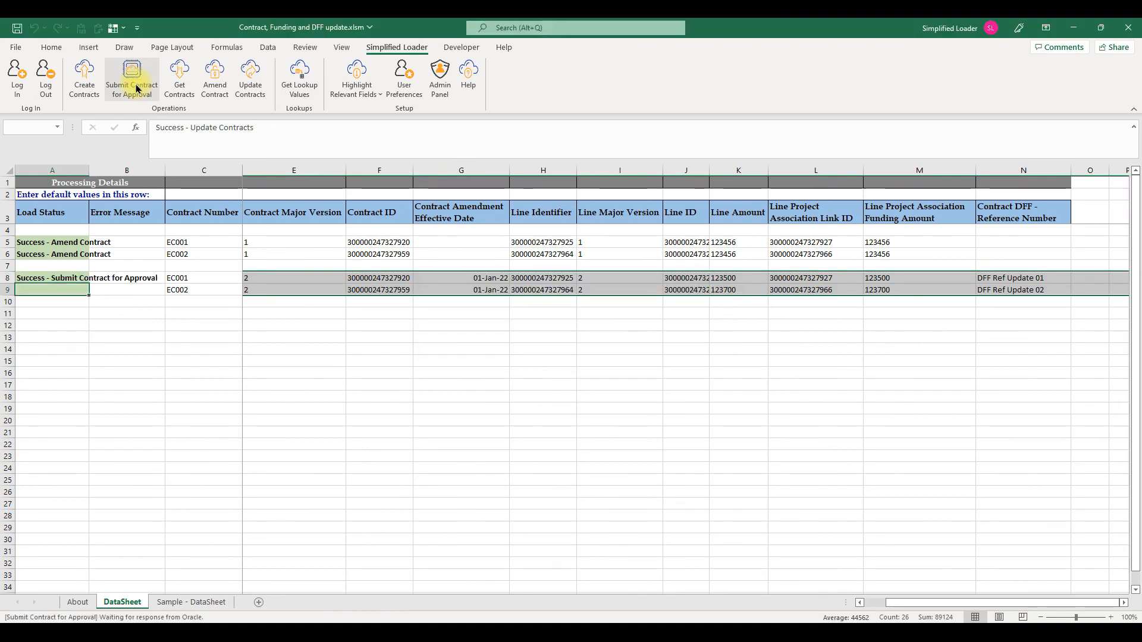
- Rerun the EC0 contract search in Vision
key("alt+Tab")
left_click(958, 317)
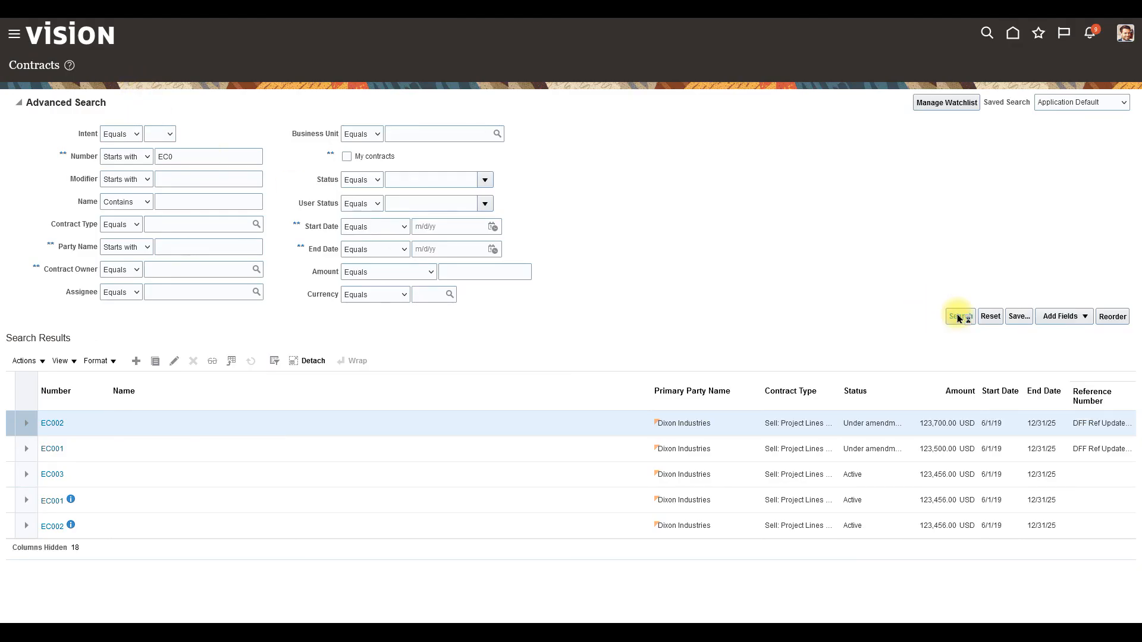